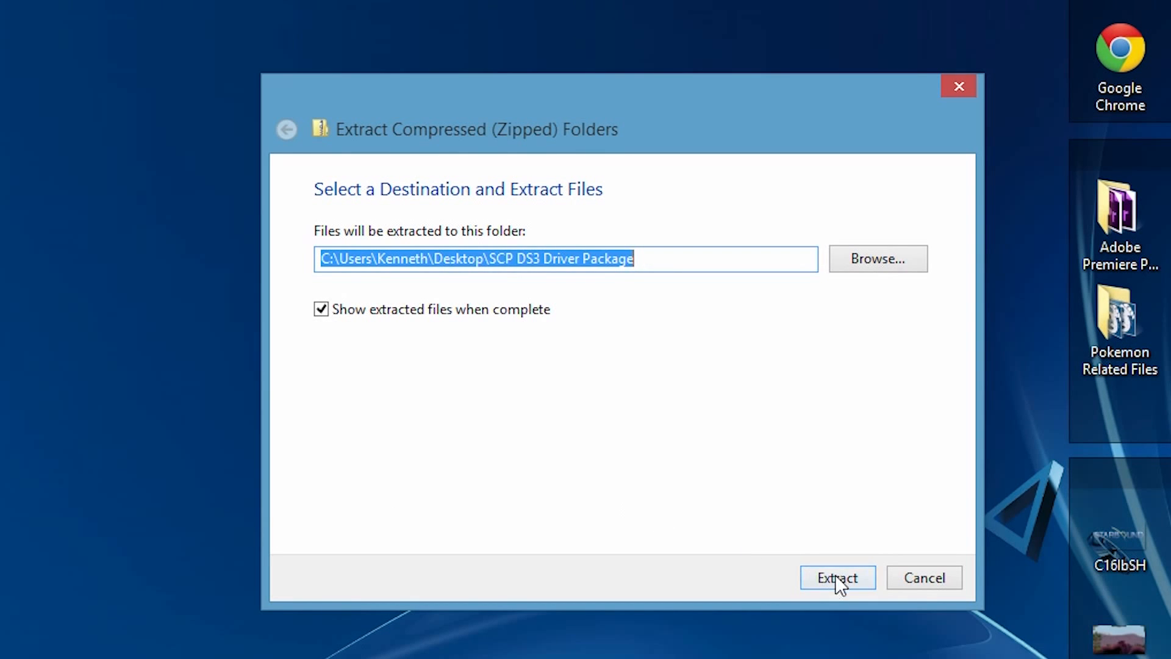
Step: Cancel the zip extraction and open the inner SCP DS3 Driver Package folder from the extracted folder on the desktop
left_click(917, 576)
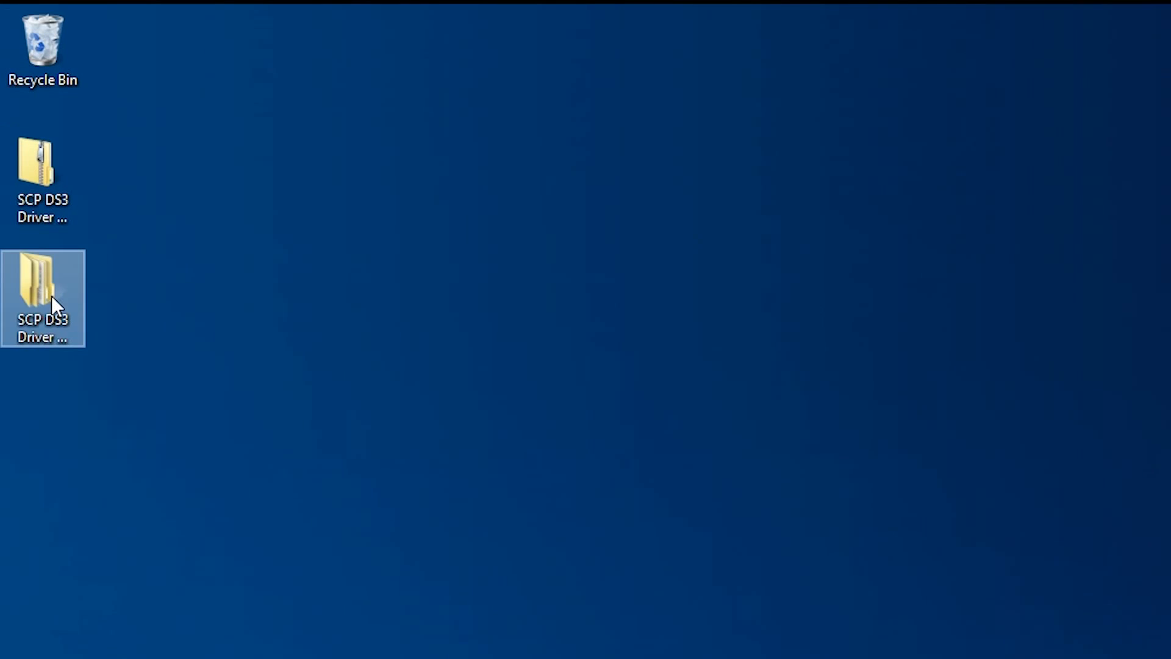
left_click(50, 299)
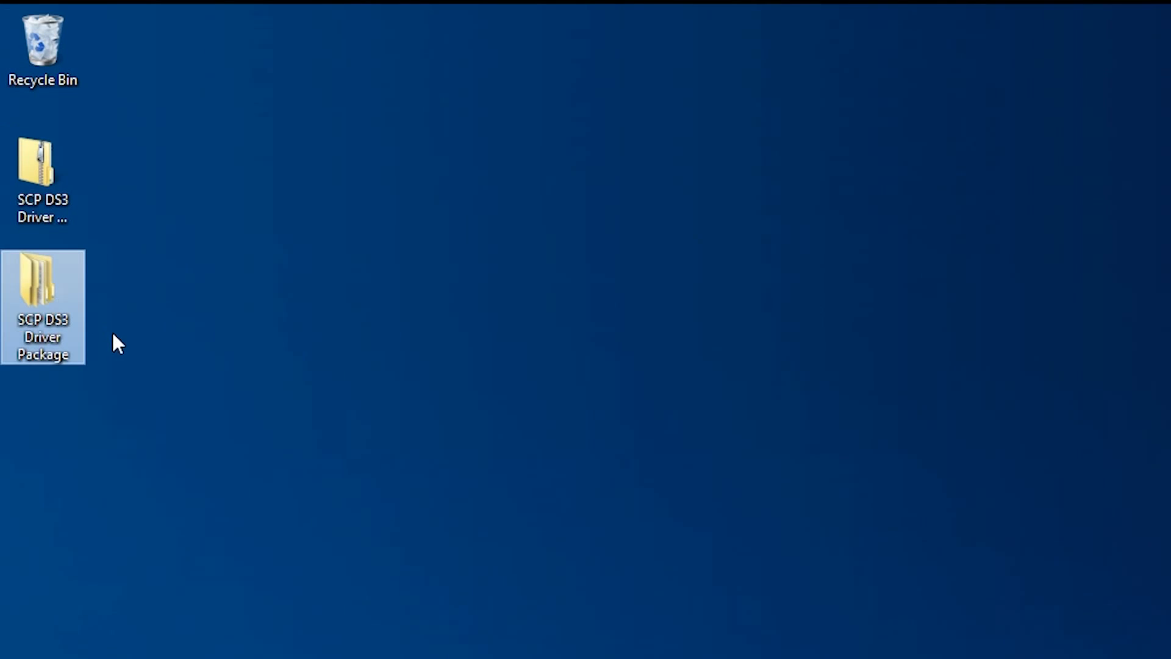
double_click(42, 305)
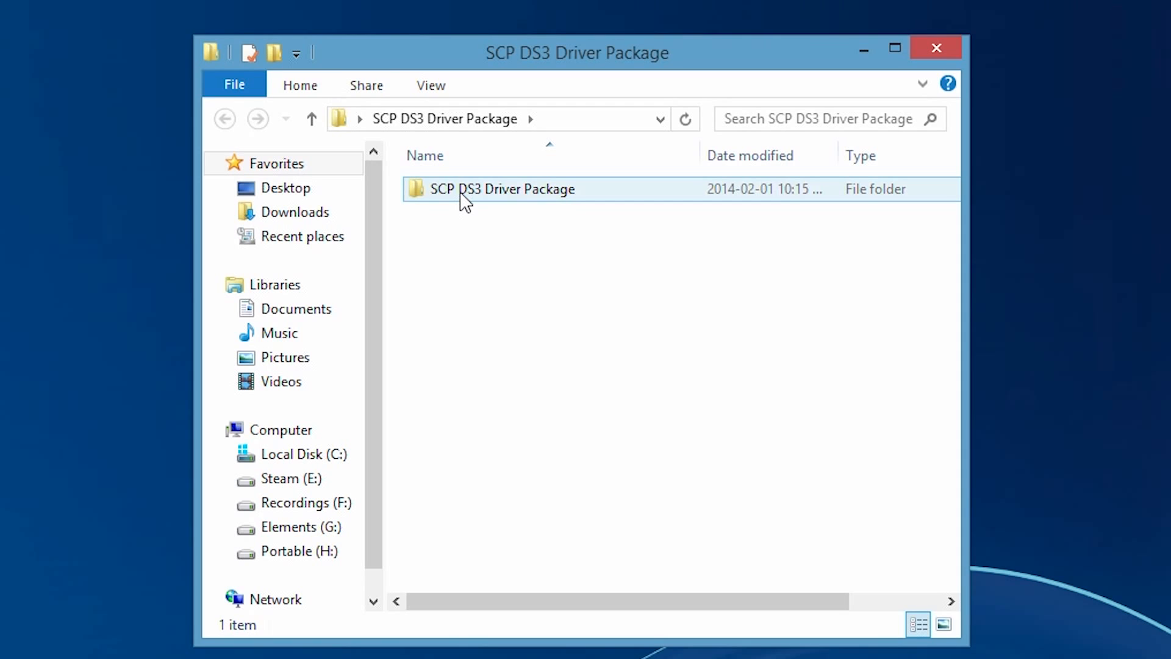
double_click(461, 194)
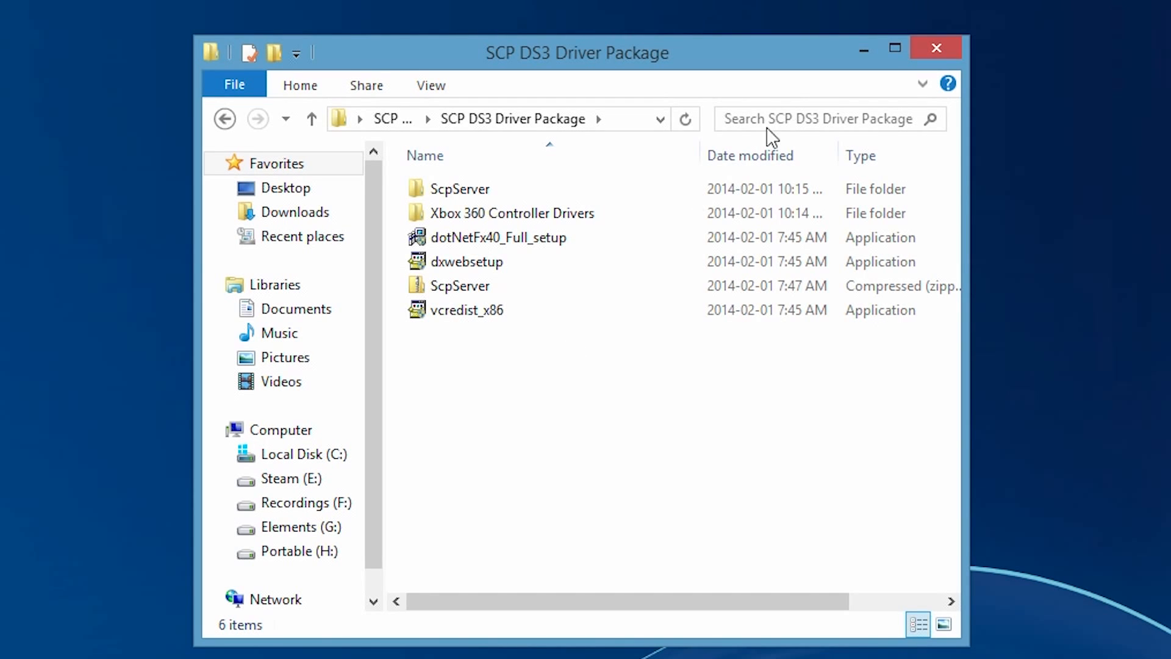
Step: Go through the nested ScpServer folders and bin to open the Zadig folder
double_click(458, 187)
double_click(450, 192)
double_click(454, 193)
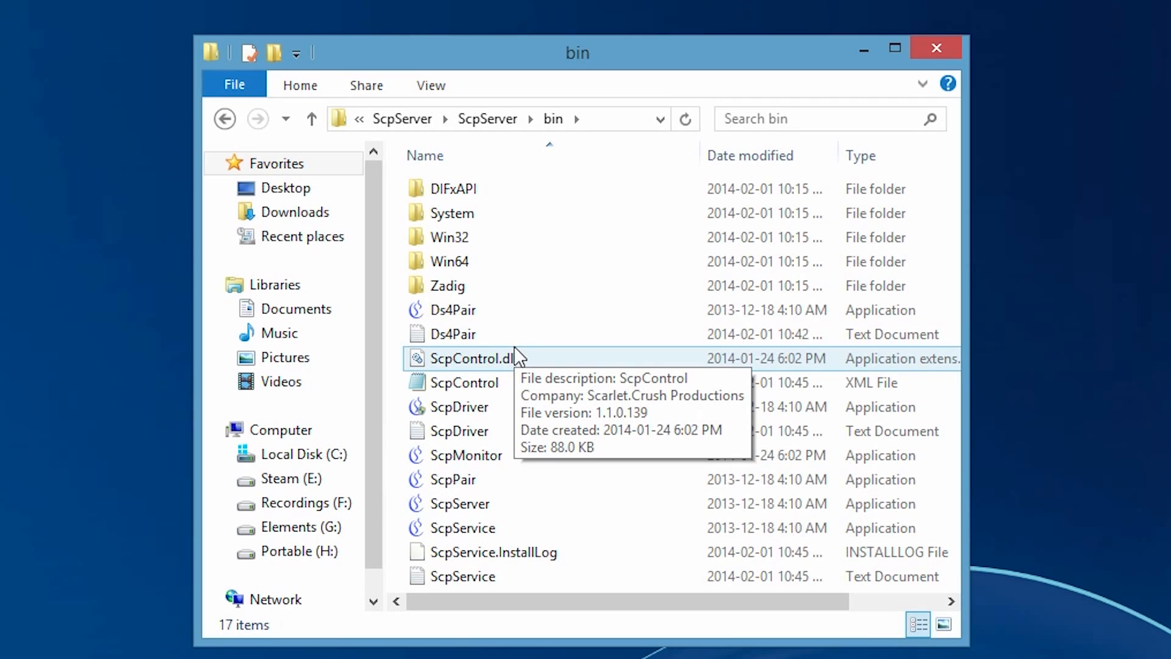
double_click(463, 287)
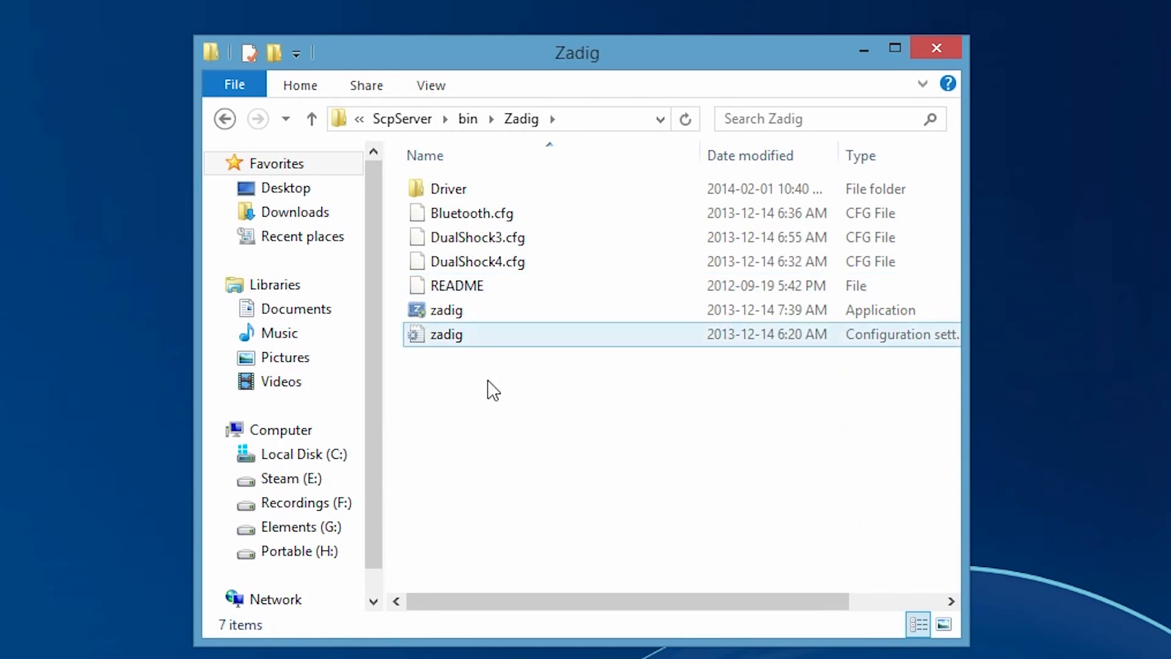
Step: Launch the zadig application from the Zadig folder
right_click(468, 307)
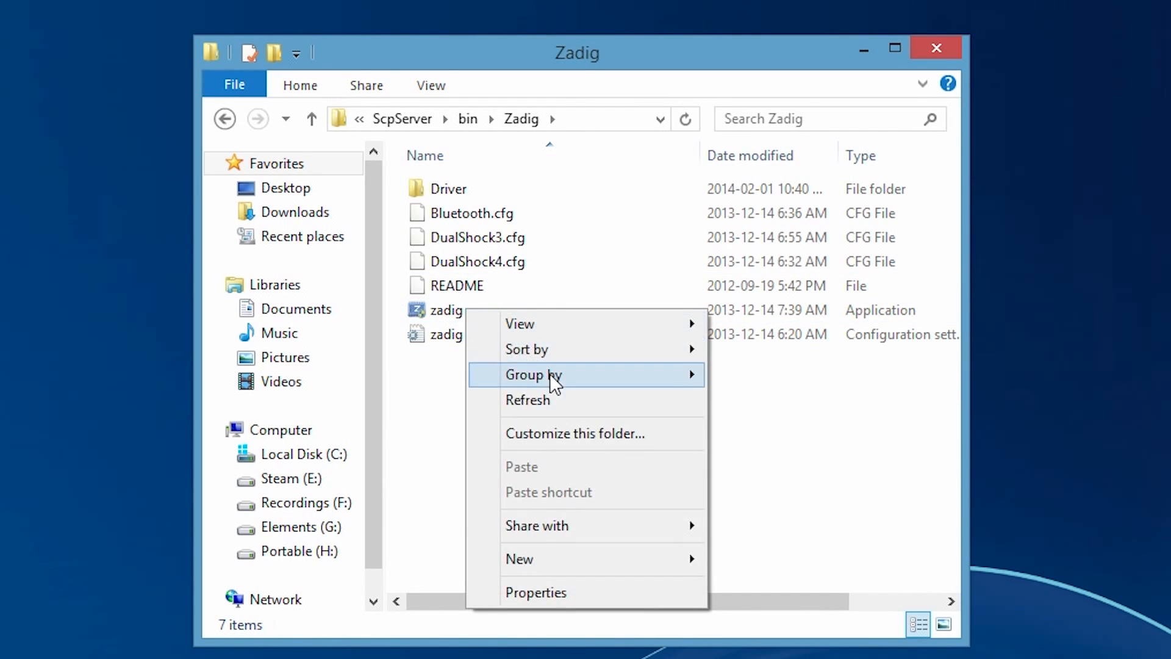
left_click(448, 309)
right_click(440, 314)
left_click(515, 380)
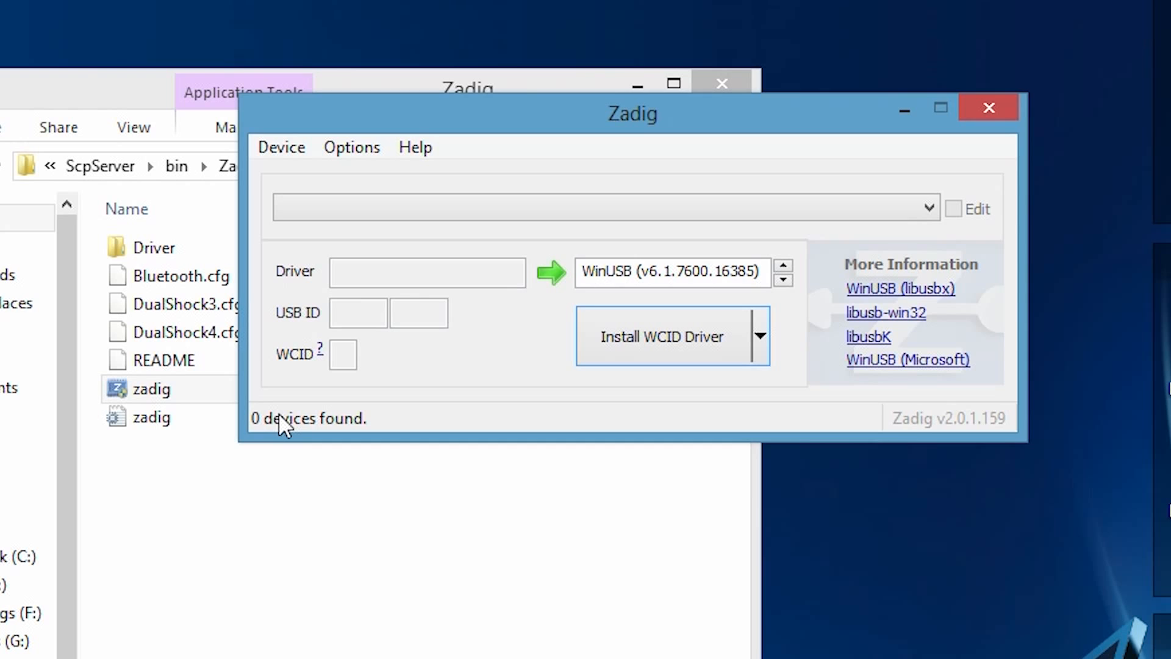
Step: Load the preset device from DualShock4.cfg
left_click(281, 147)
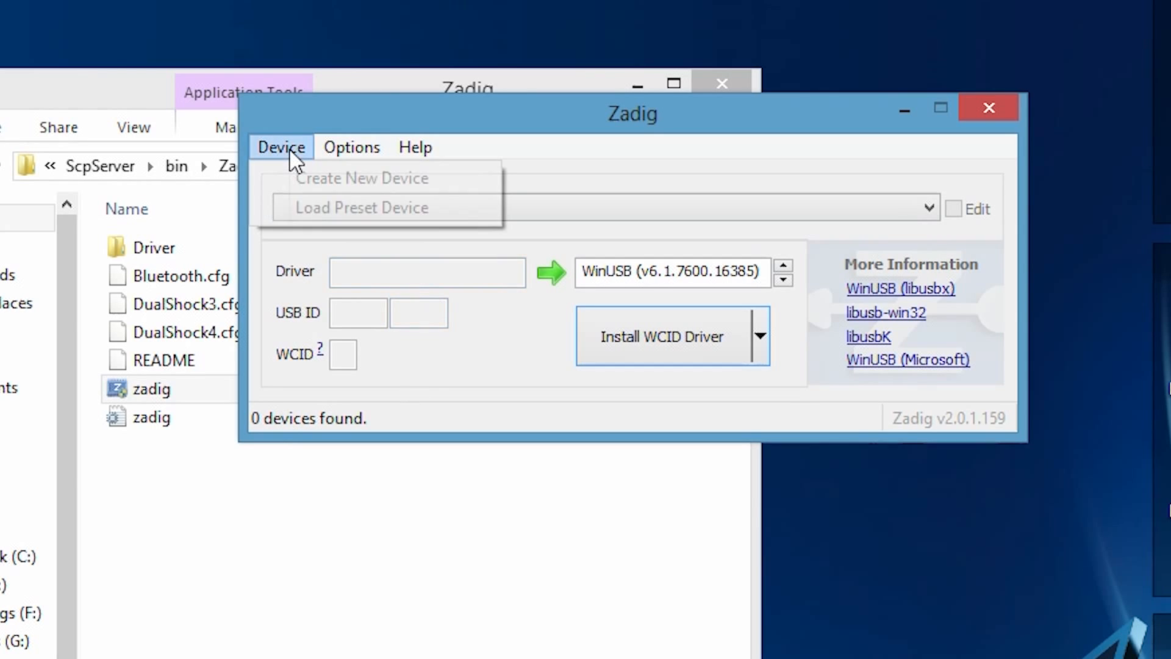
left_click(335, 206)
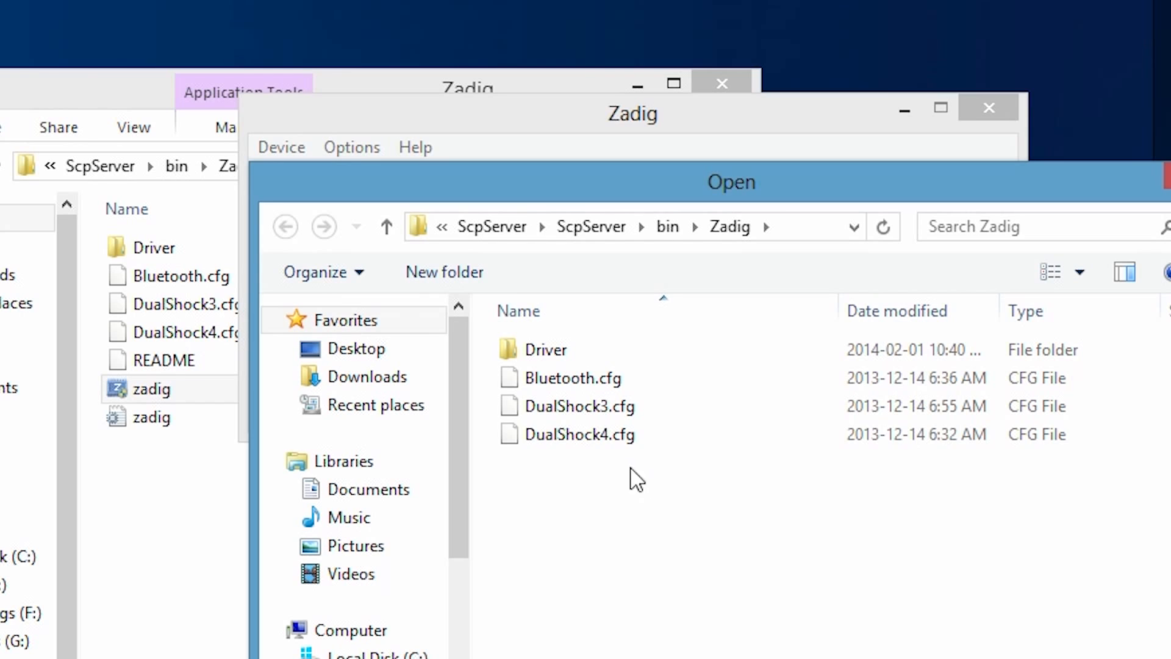
double_click(573, 444)
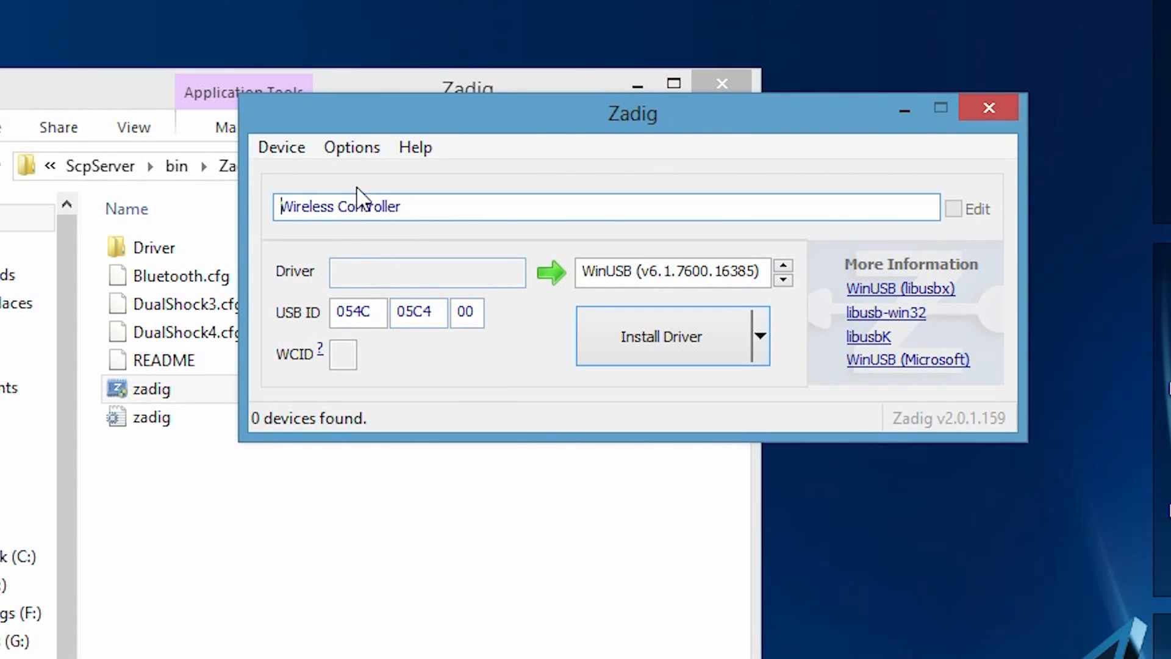
Step: List all connected devices and select Wireless Controller as the target device
left_click(344, 149)
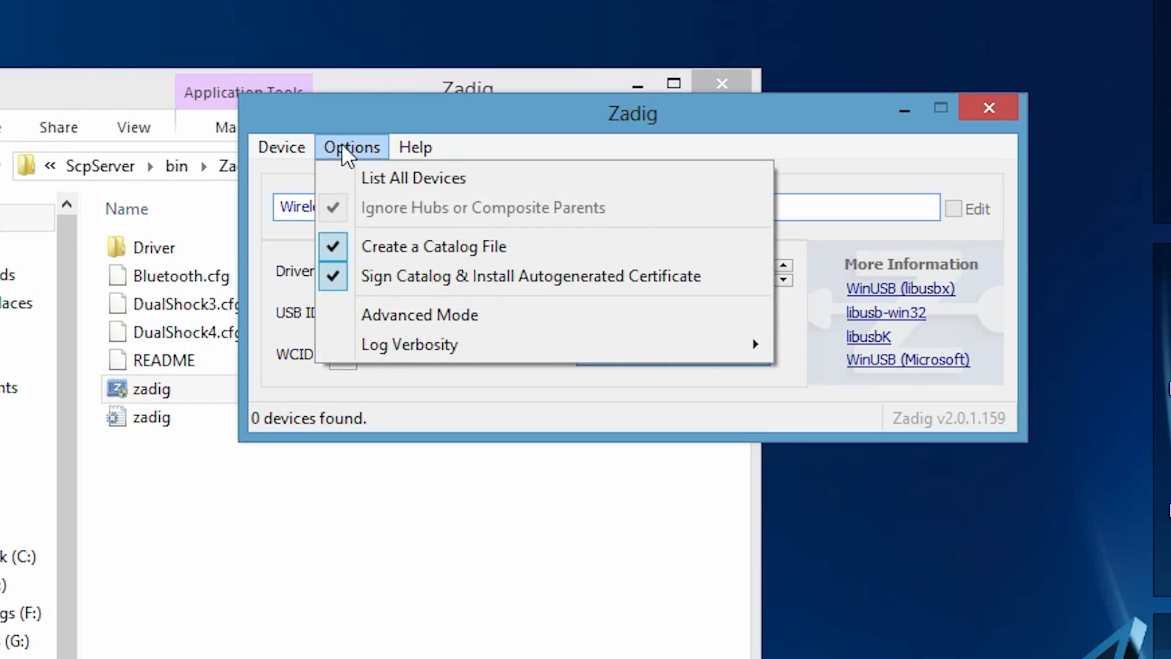
left_click(377, 180)
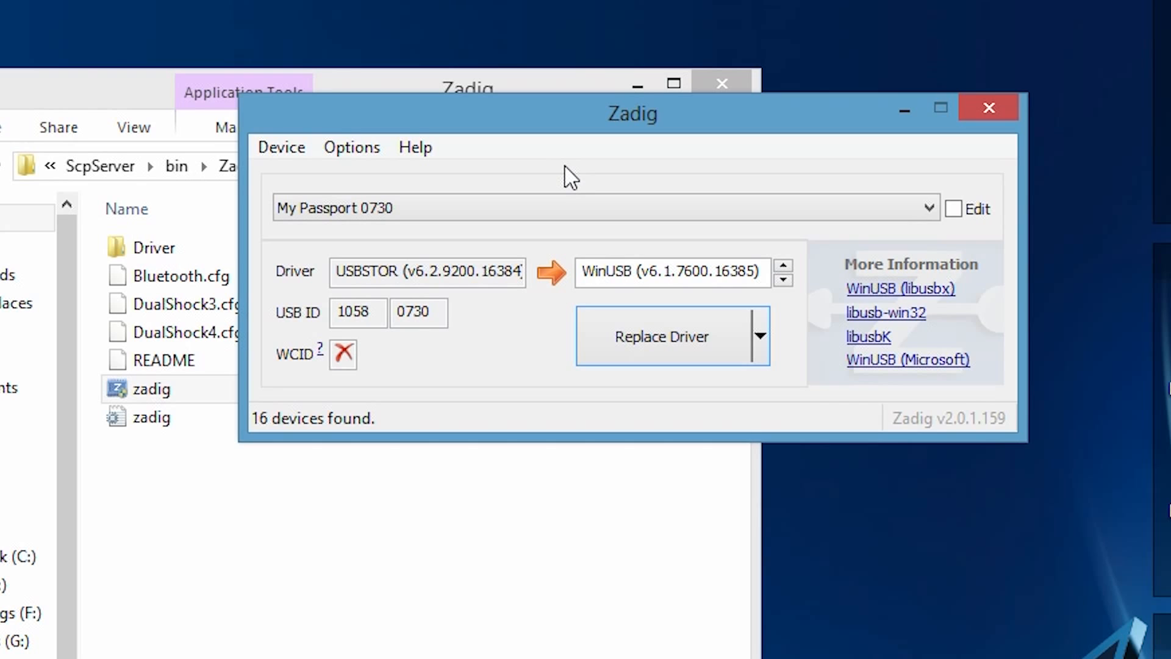
left_click(592, 209)
left_click(376, 319)
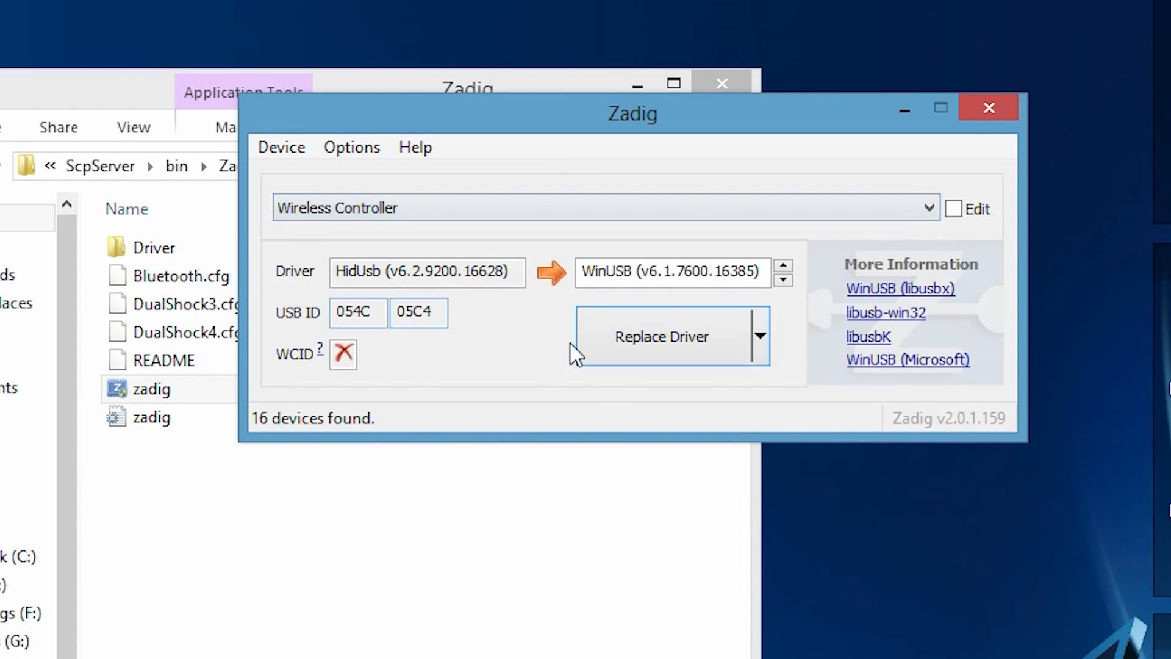
Step: Replace the Wireless Controller's driver with WinUSB (v6.1.7600.16385), accepting the system driver modification
left_click(659, 345)
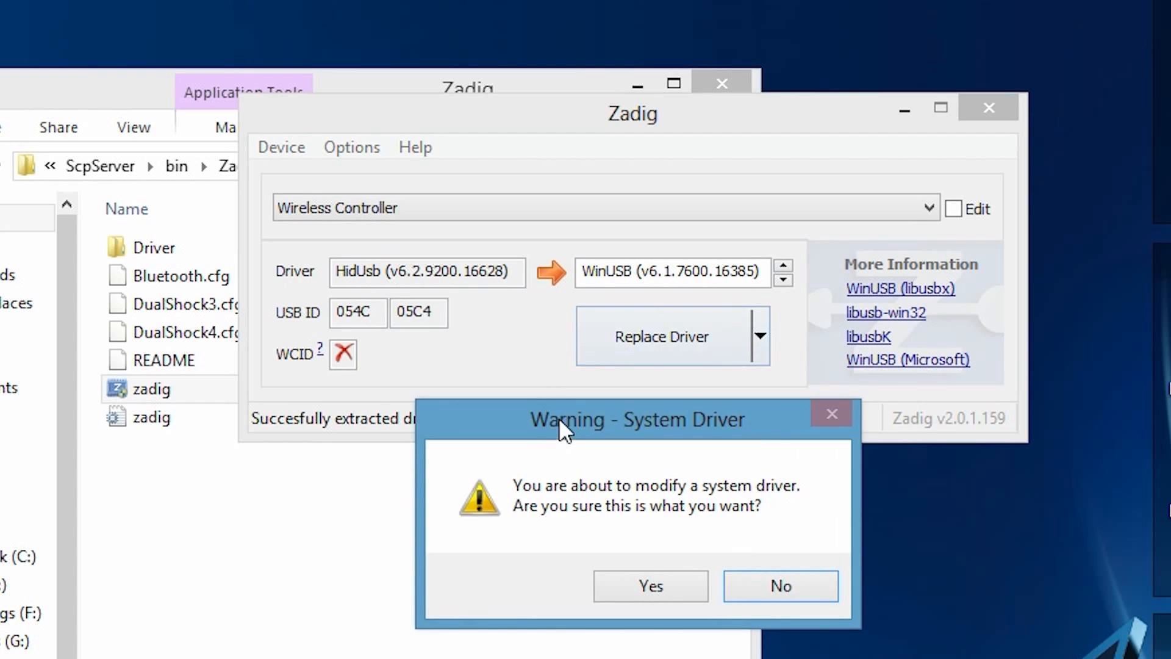
left_click_drag(562, 423, 545, 173)
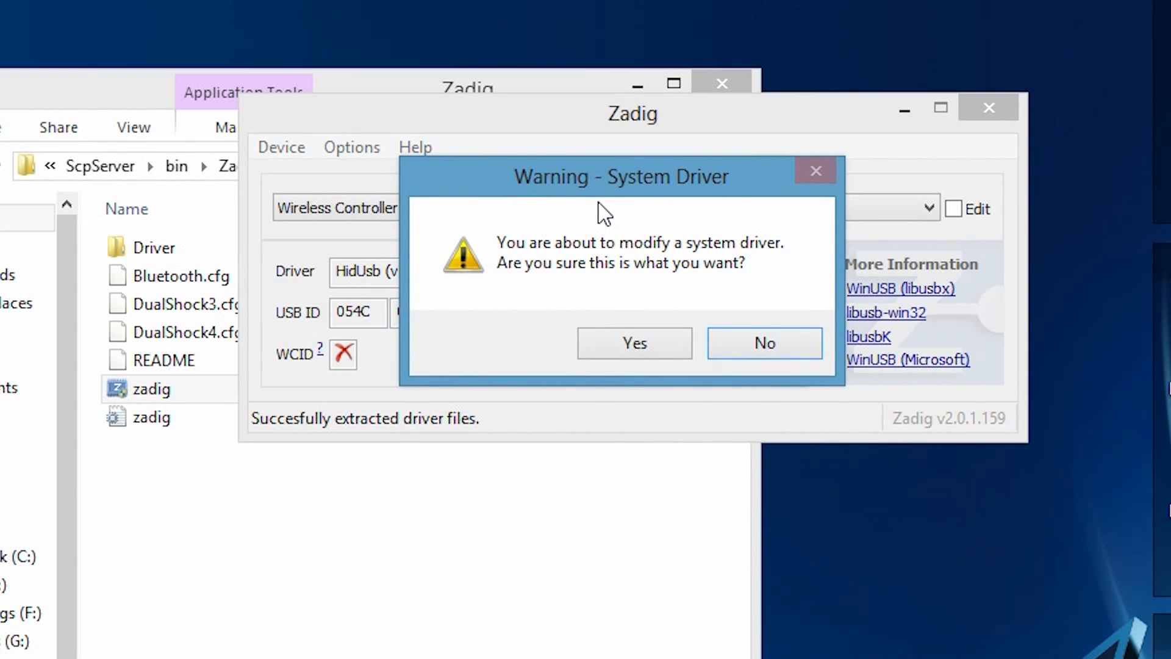
left_click(677, 339)
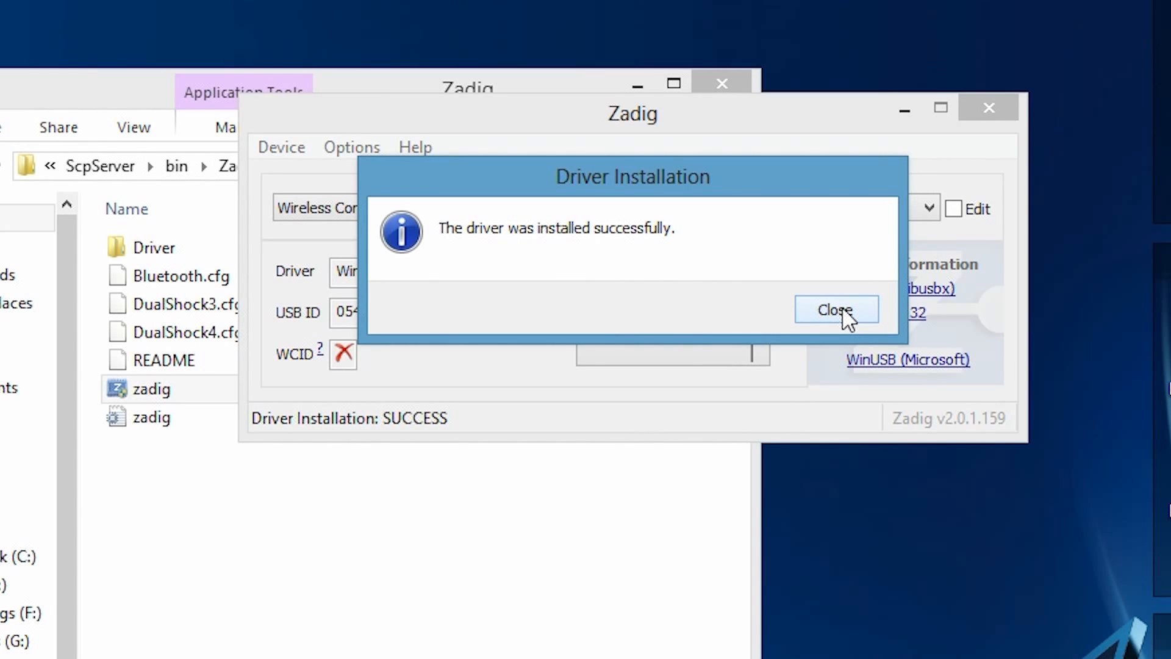
left_click(845, 311)
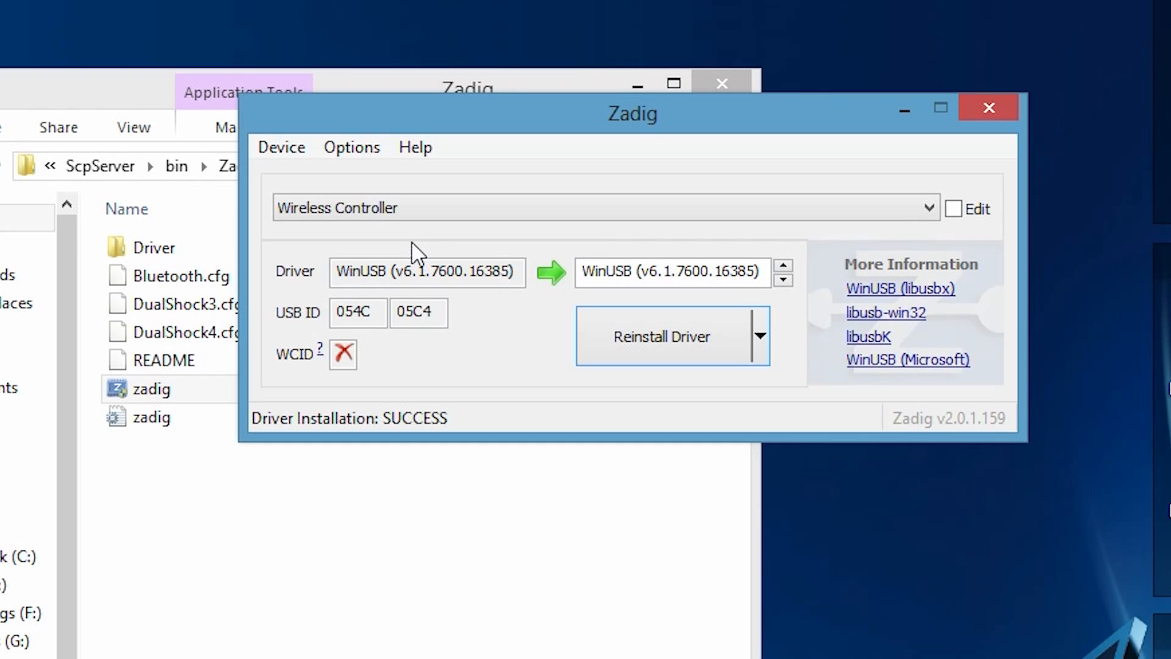
Step: Load the preset device from Bluetooth.cfg
left_click(283, 148)
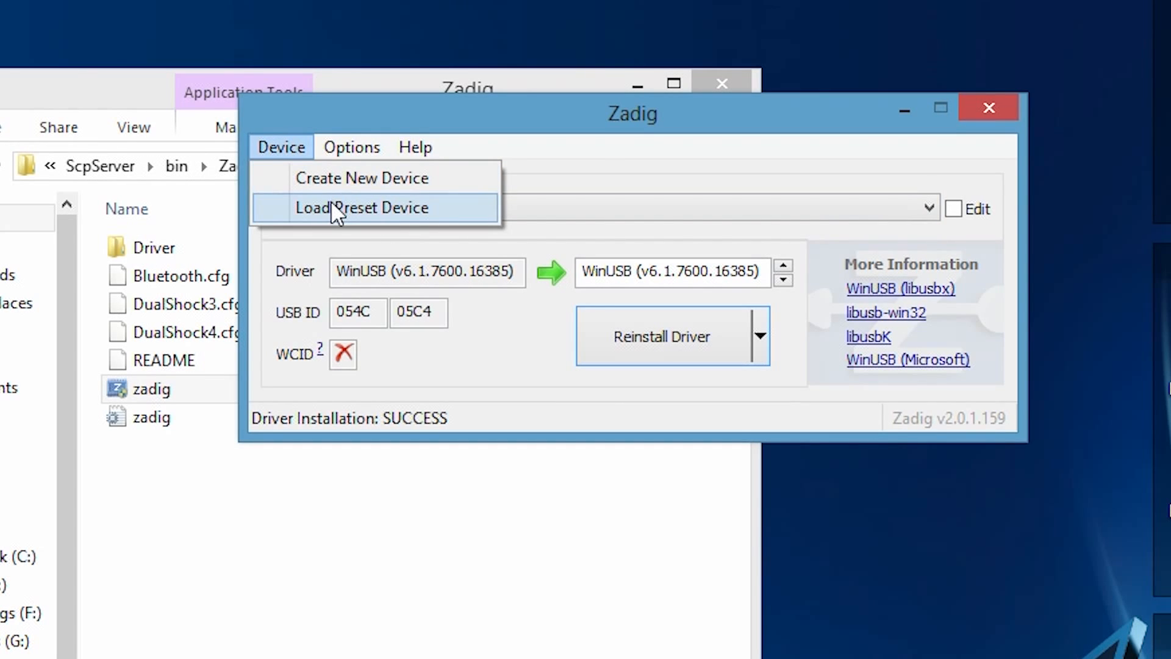
left_click(331, 205)
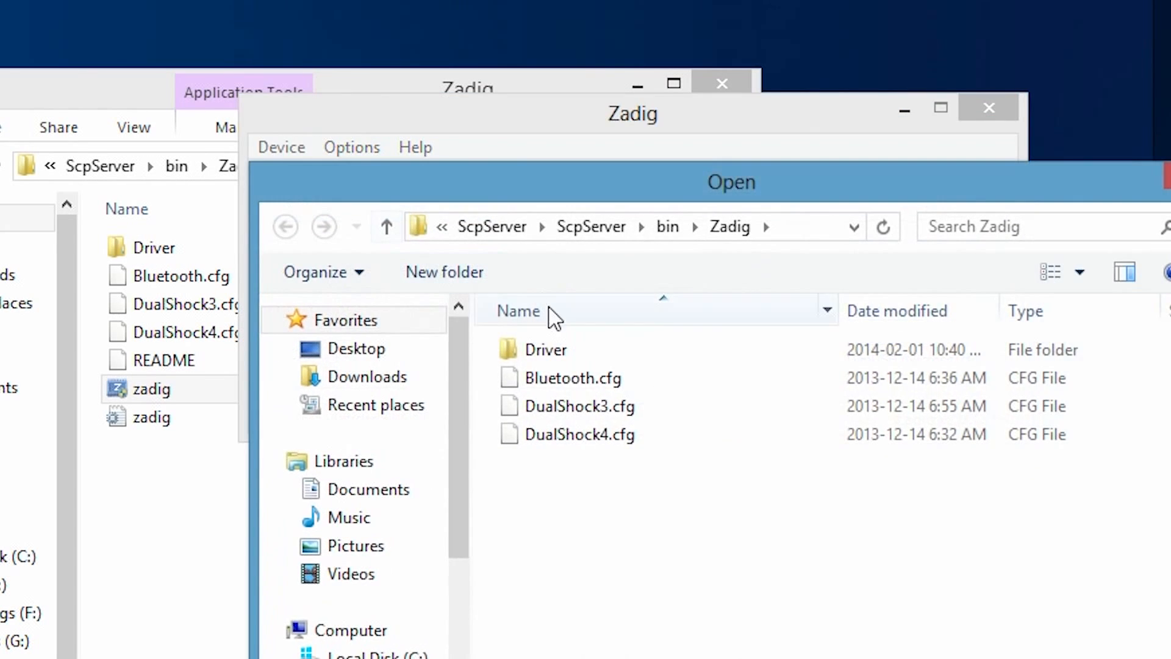
left_click(569, 382)
double_click(569, 378)
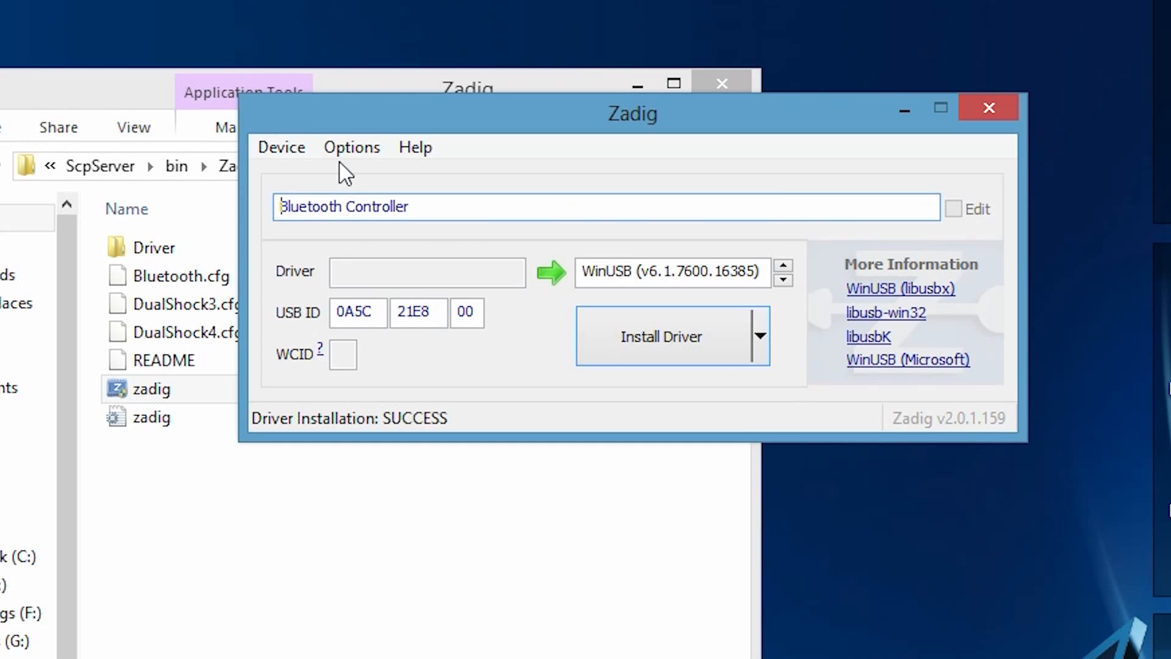
Step: Turn the listing of all devices off and on again, and select Qualcomm Atheros AR3011 Bluetooth 3.0 as the target device
left_click(349, 149)
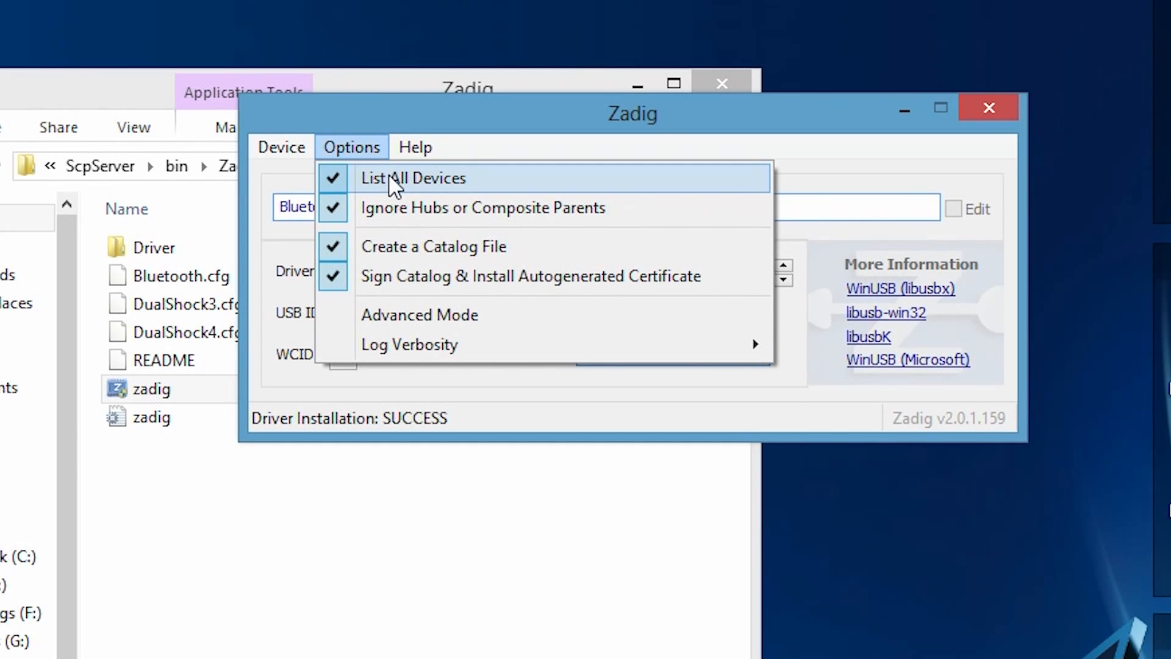
left_click(393, 181)
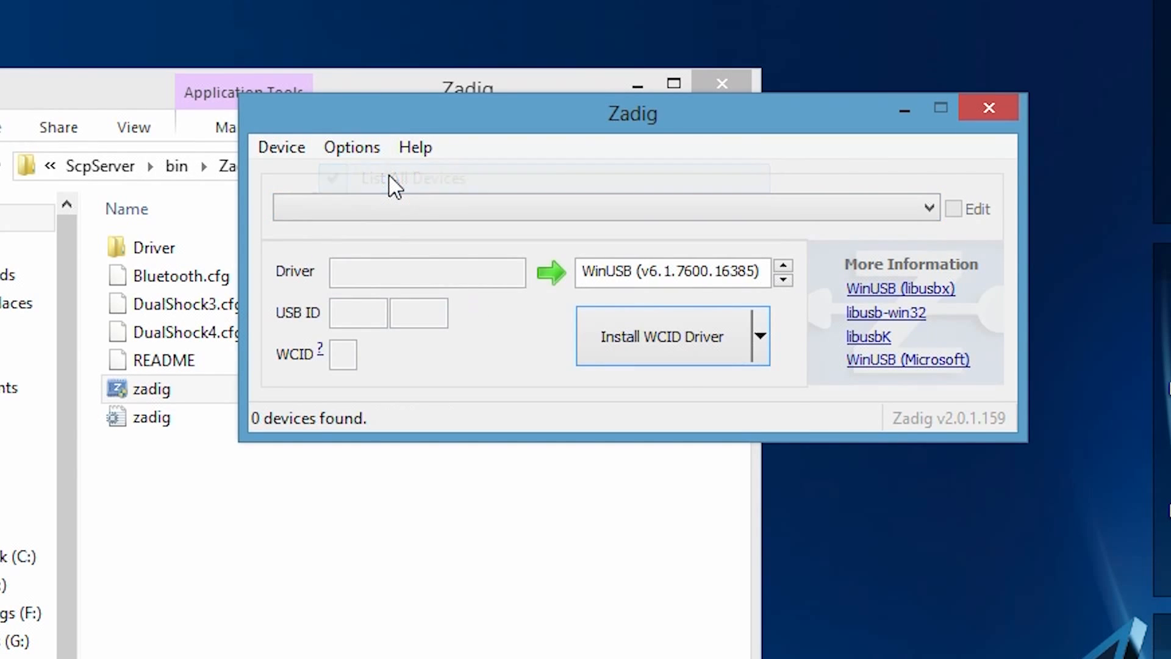
left_click(351, 148)
left_click(354, 174)
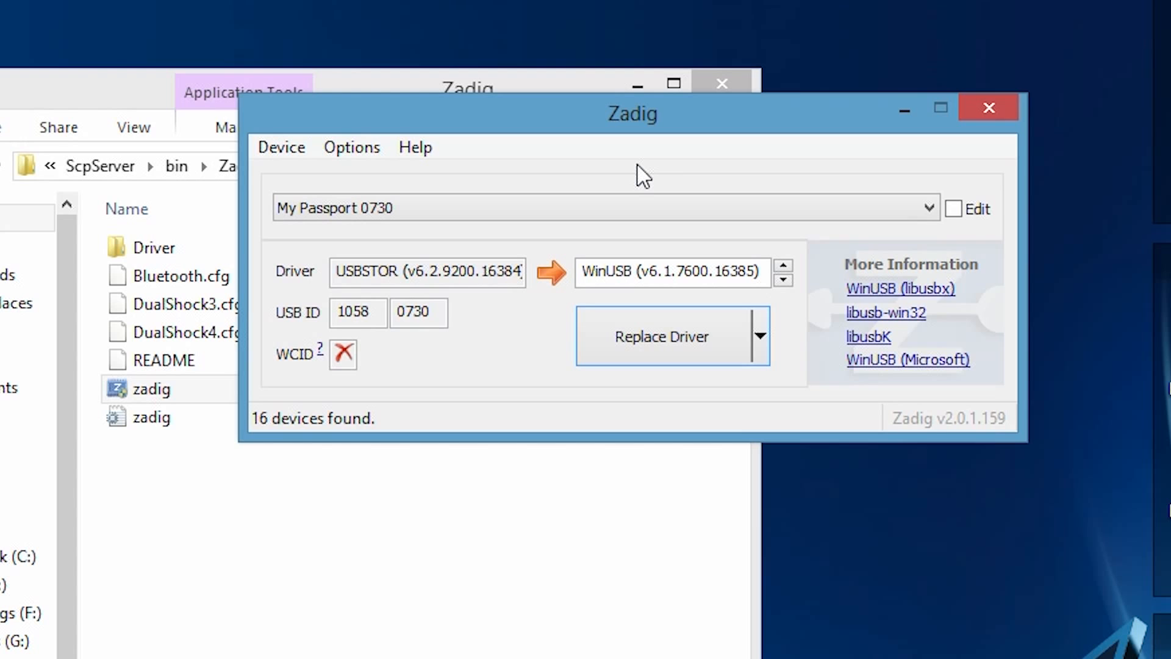
left_click(602, 210)
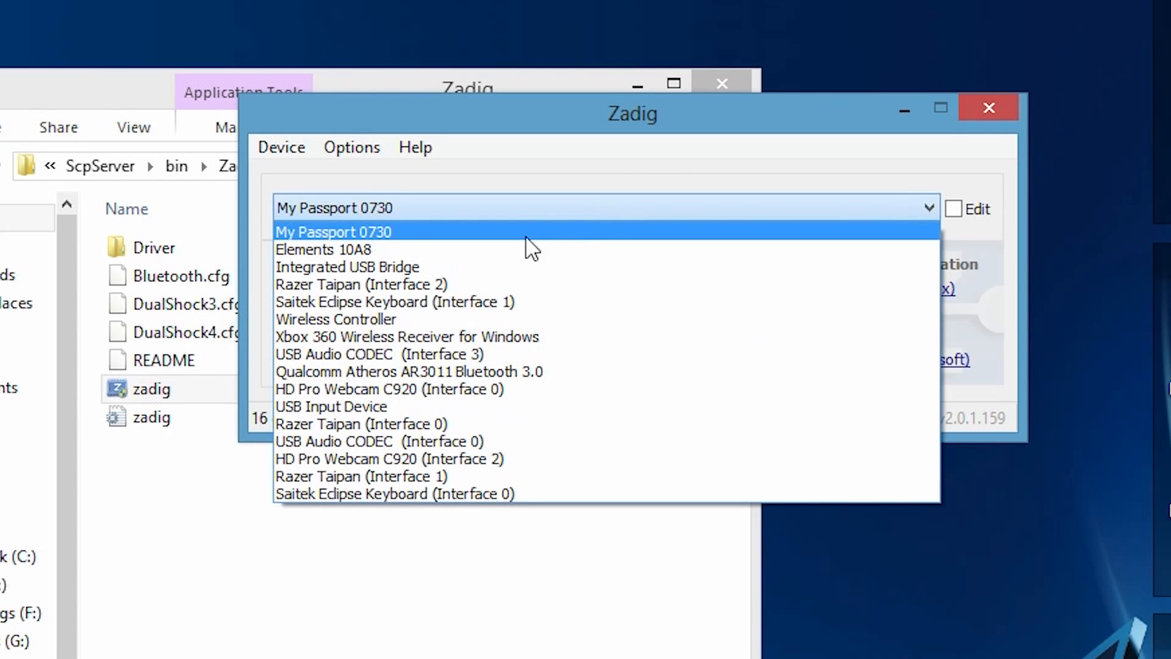
left_click(410, 375)
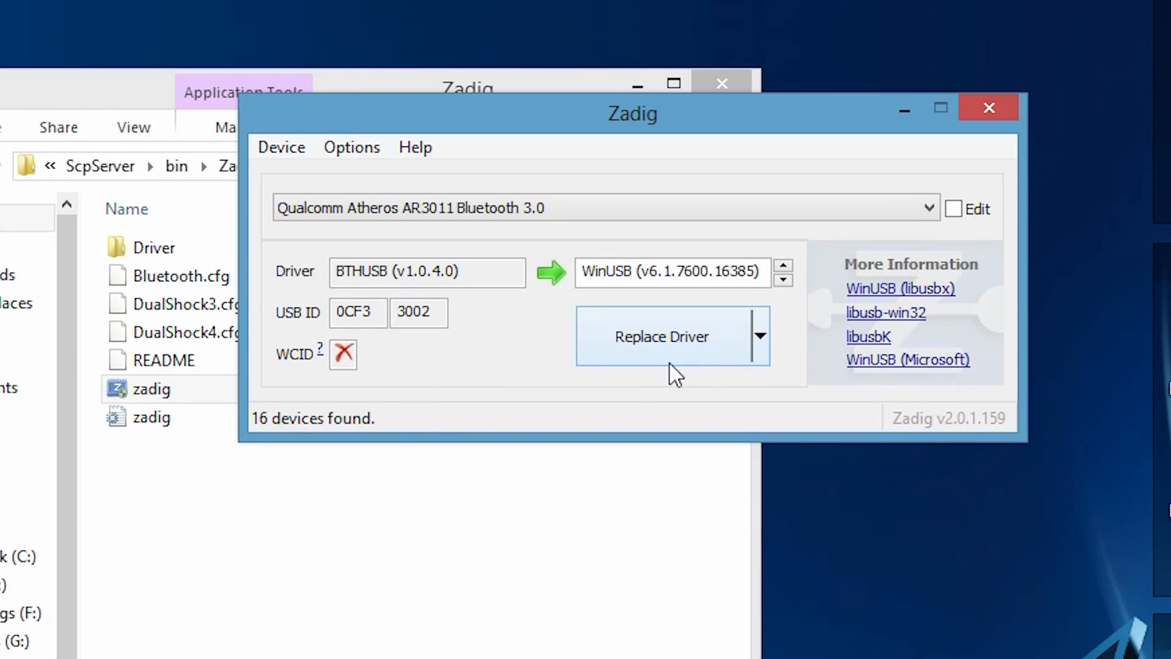
Step: Replace the Qualcomm Atheros Bluetooth adapter's driver with WinUSB (v6.1.7600.16385) and close Zadig
left_click(628, 345)
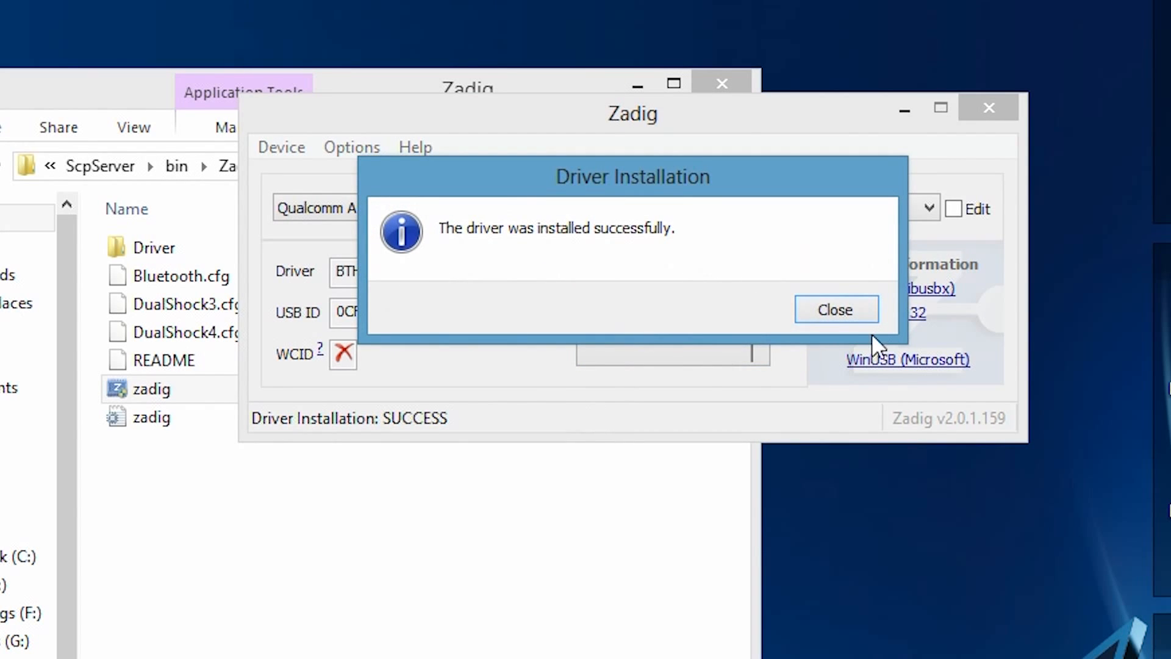
left_click(830, 310)
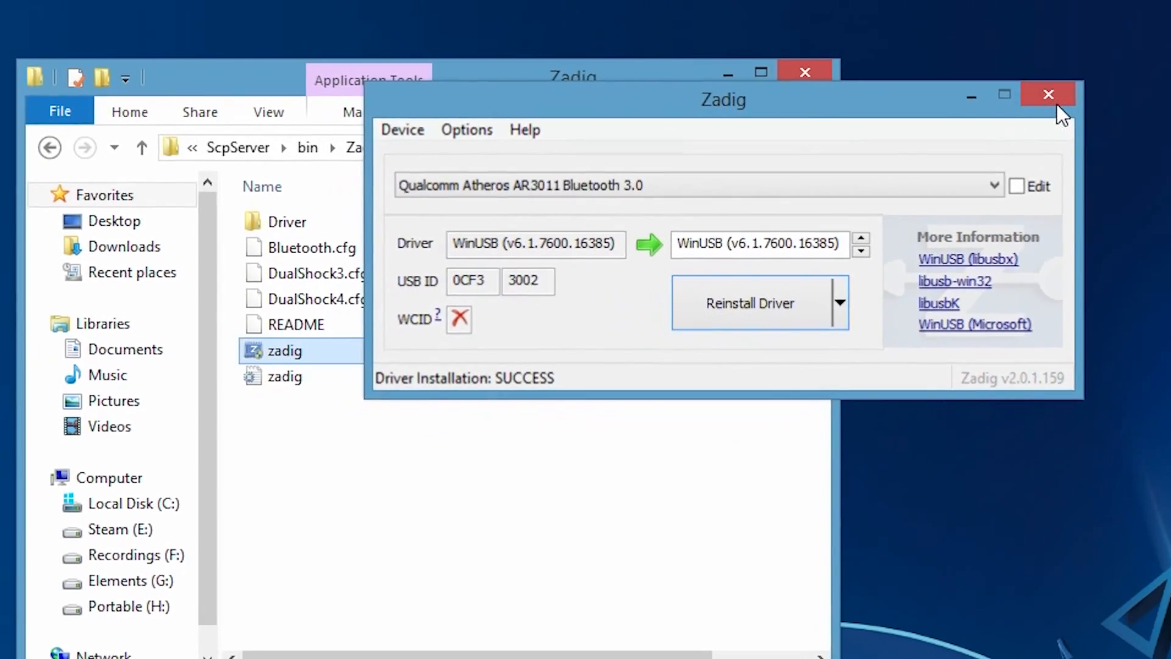
left_click(994, 113)
Step: Return to the bin folder and launch the ScpDriver application
key("BackSpace")
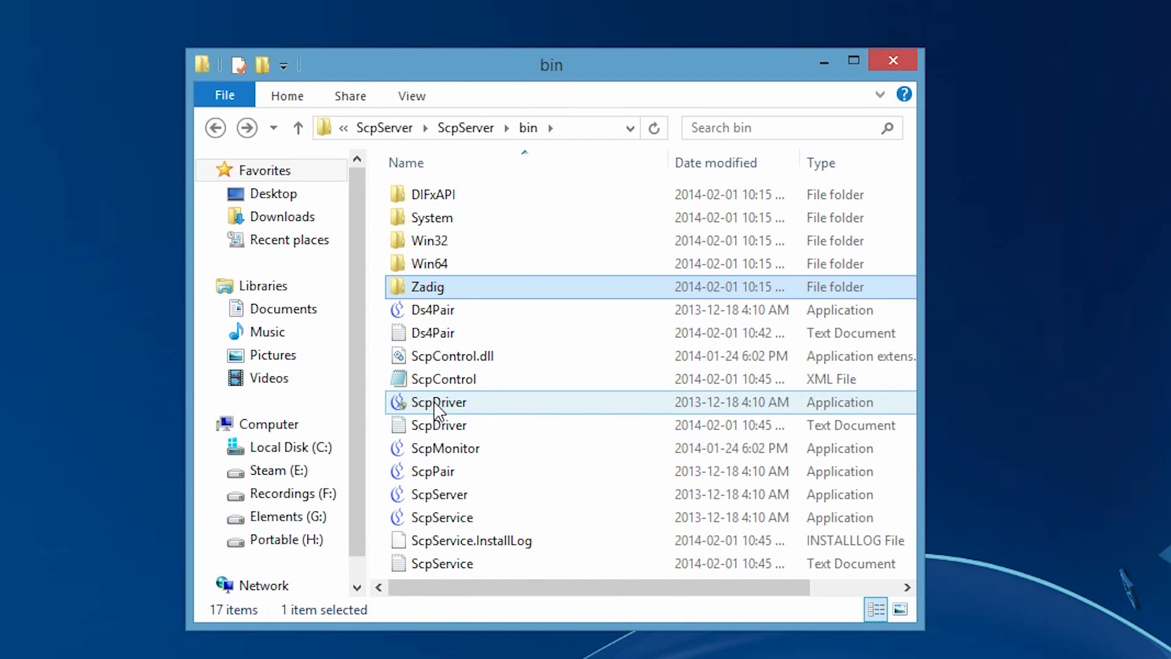
right_click(390, 406)
left_click(476, 464)
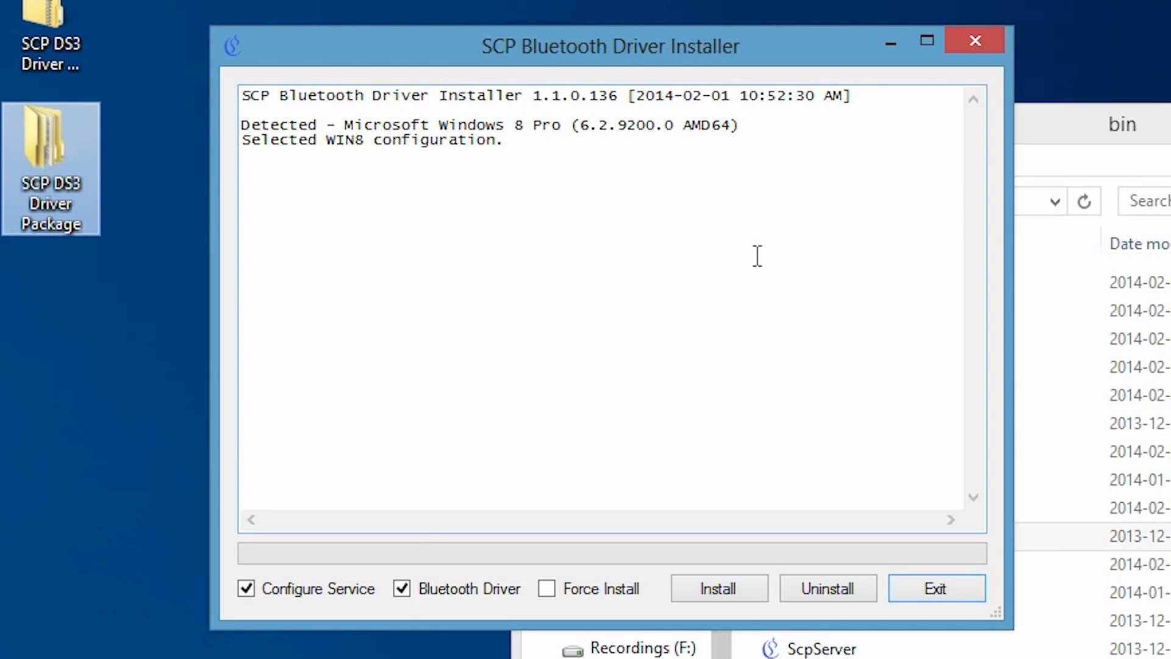
Step: Install the SCP driver with Configure Service enabled and Bluetooth Driver and Force Install disabled, and exit the installer
left_click(424, 589)
left_click(548, 588)
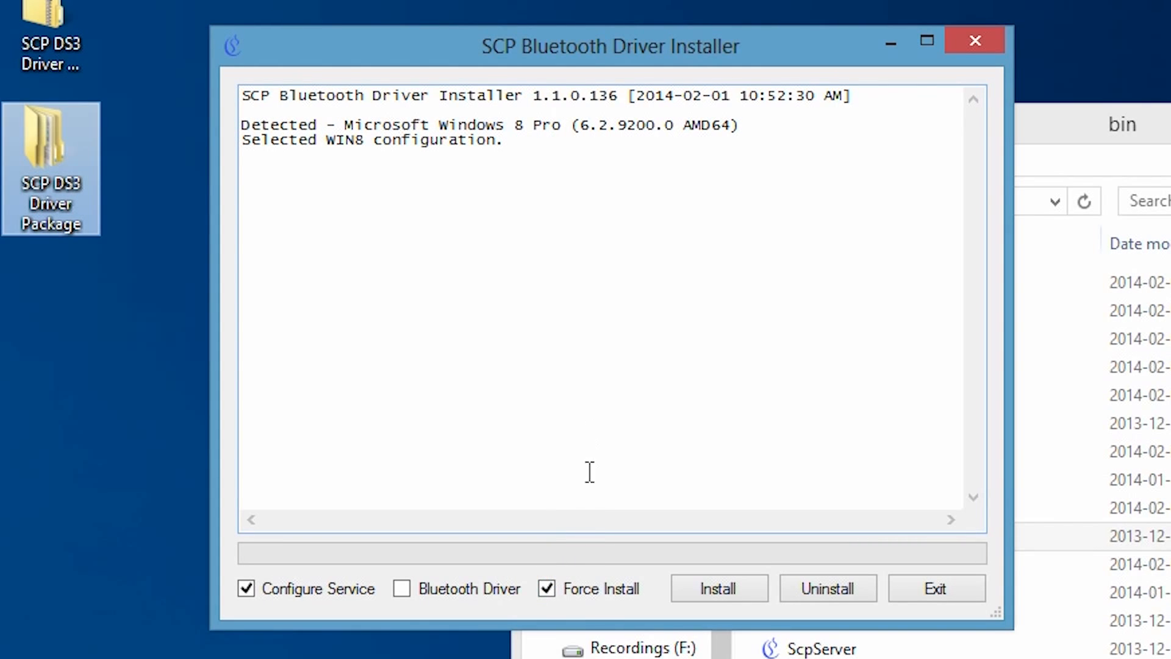
left_click(547, 589)
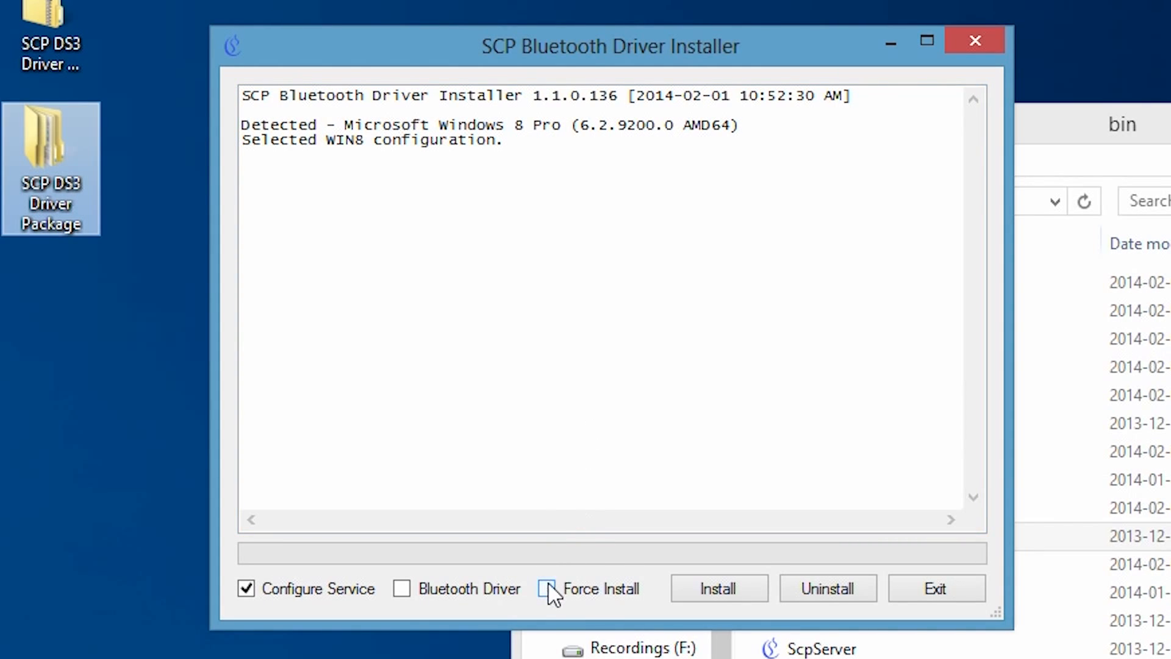
left_click(739, 606)
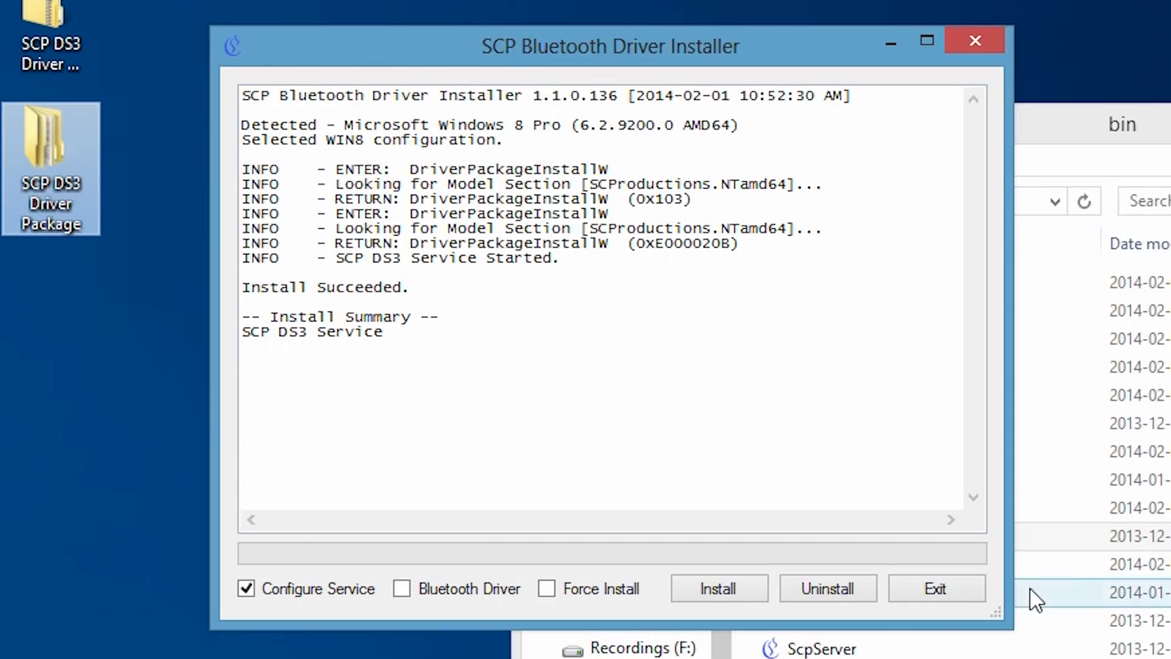
left_click(969, 597)
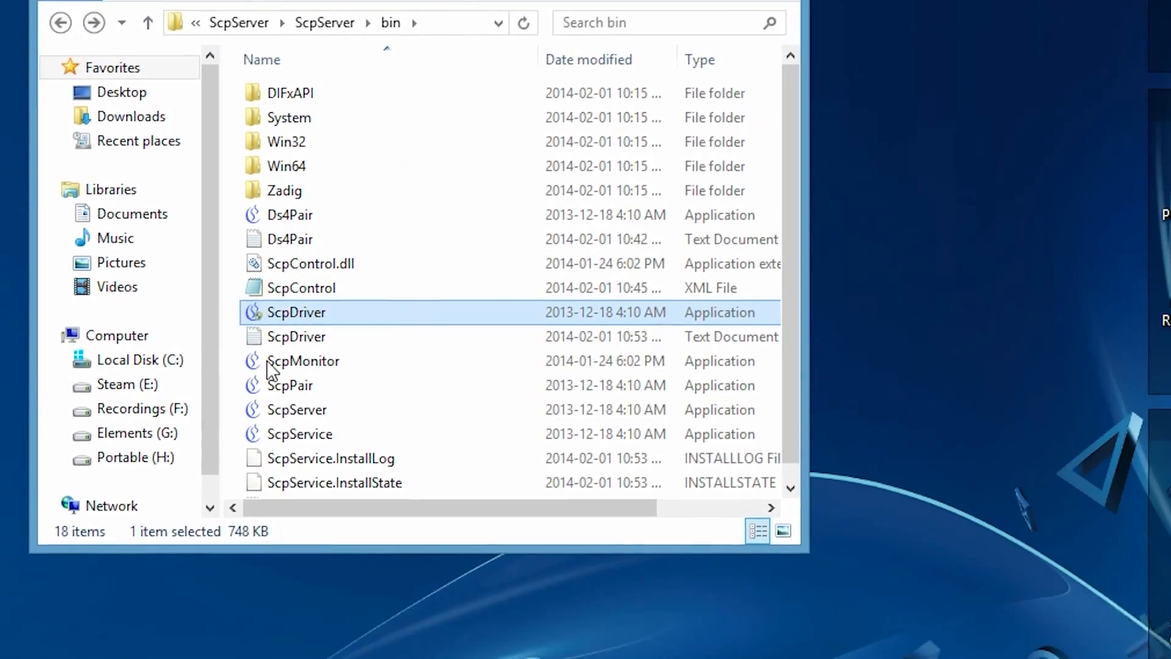
Step: Open ScpMonitor to check the connection status of the controller pads, and close the monitor window
left_click(466, 450)
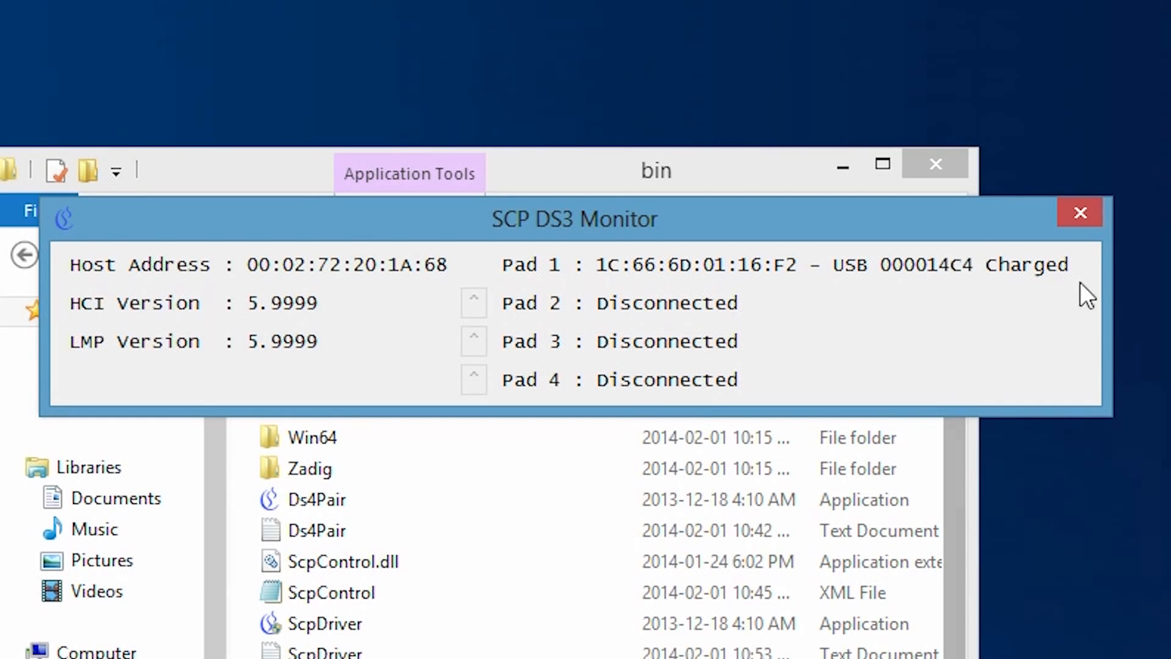
left_click(1080, 213)
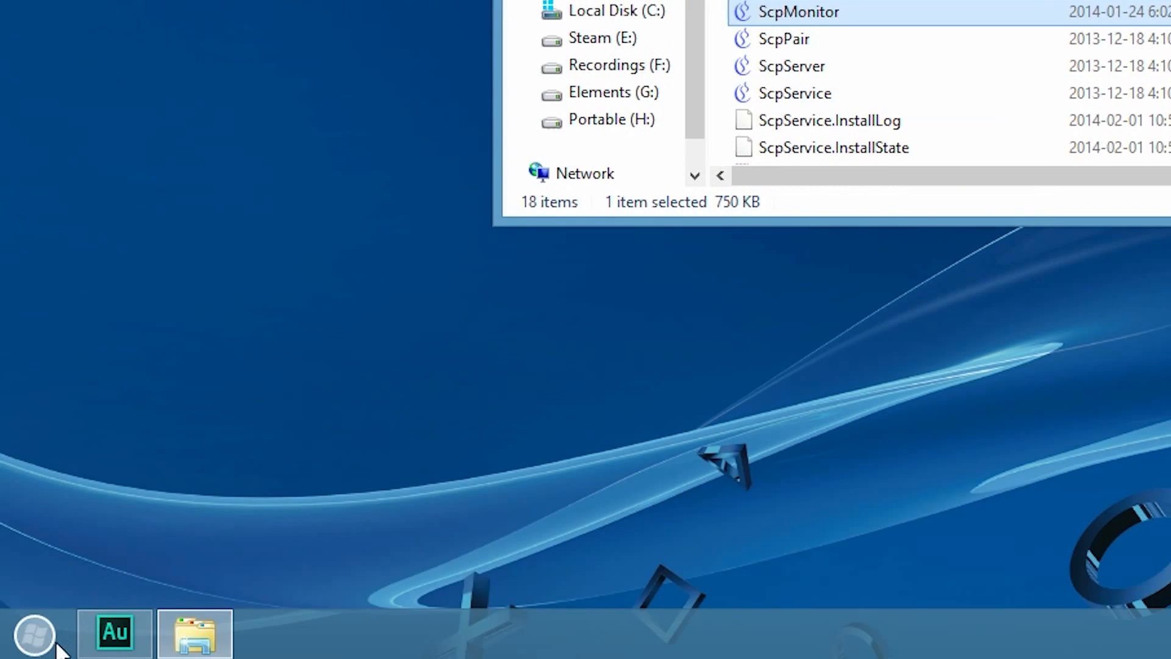
Step: Open a Command Prompt with administrator rights
left_click(37, 632)
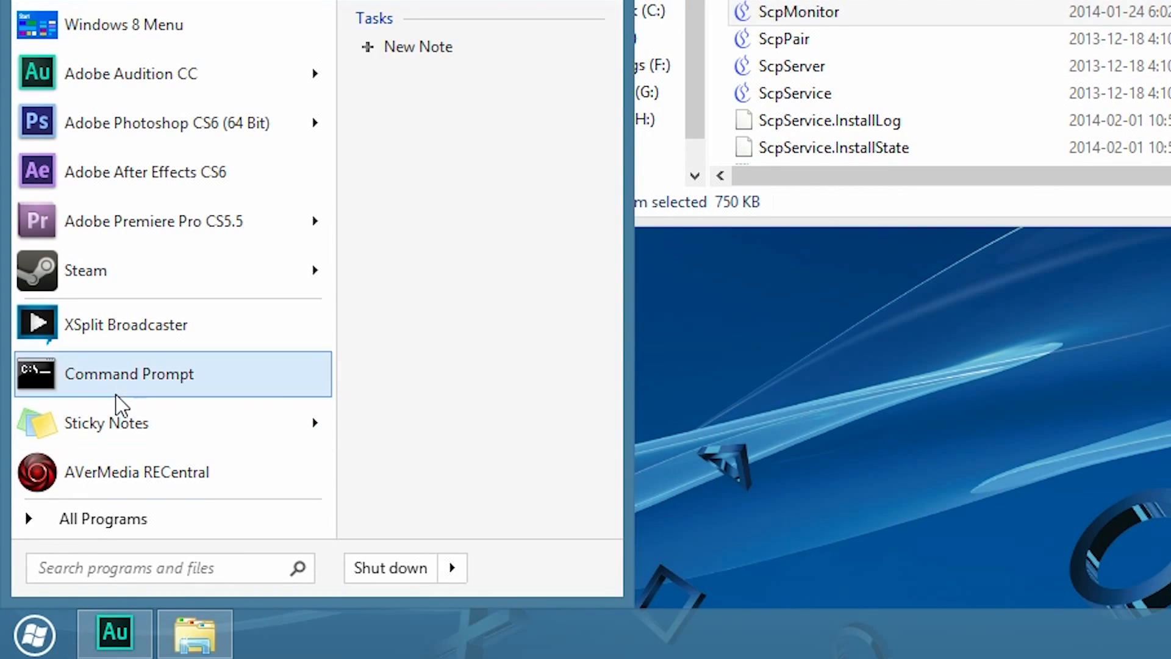
right_click(117, 391)
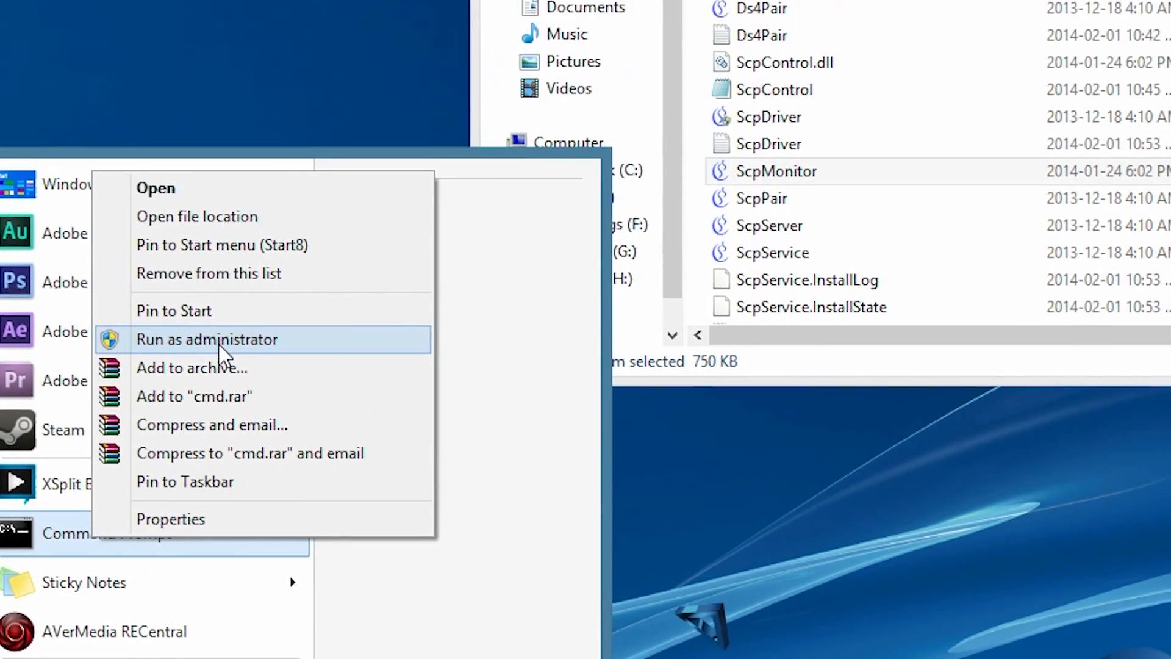
left_click(219, 339)
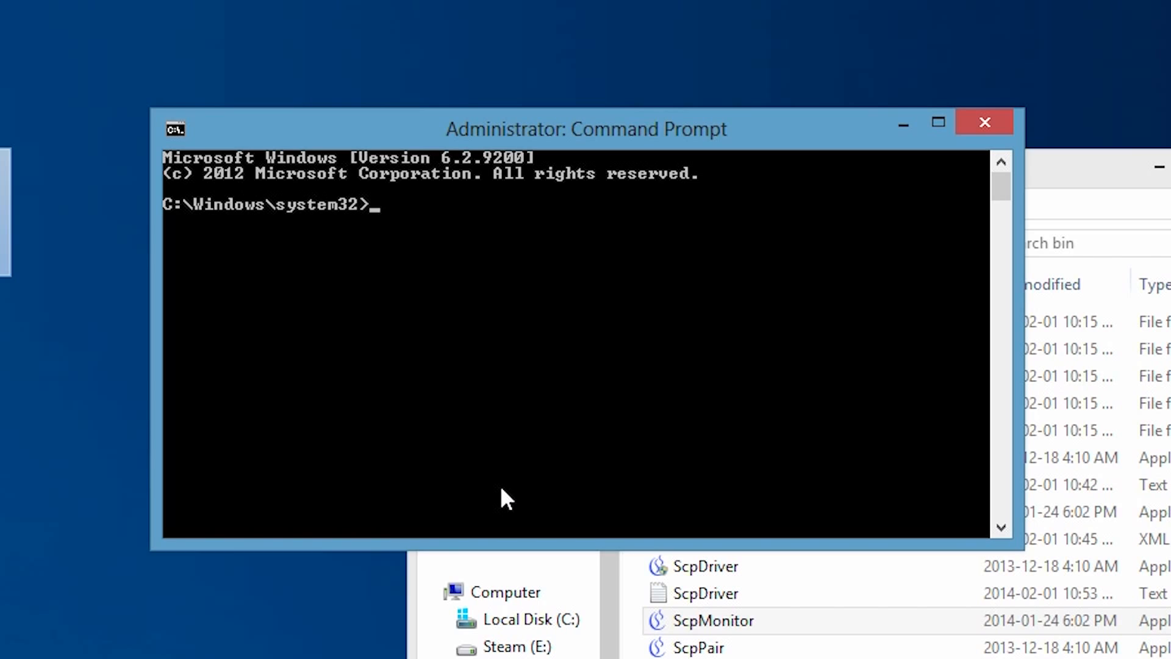
Step: Stop the SCP service by running net stop "SCP DS3 Service" in the elevated prompt
type("net stop \"")
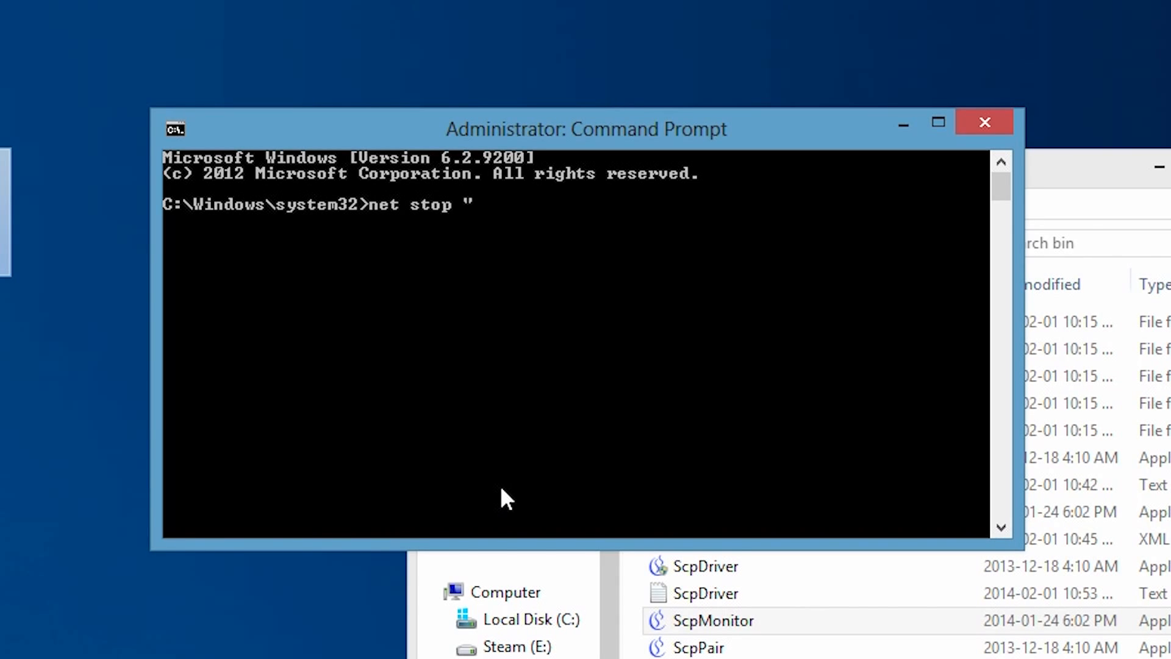
type("SCP DS3 Service")
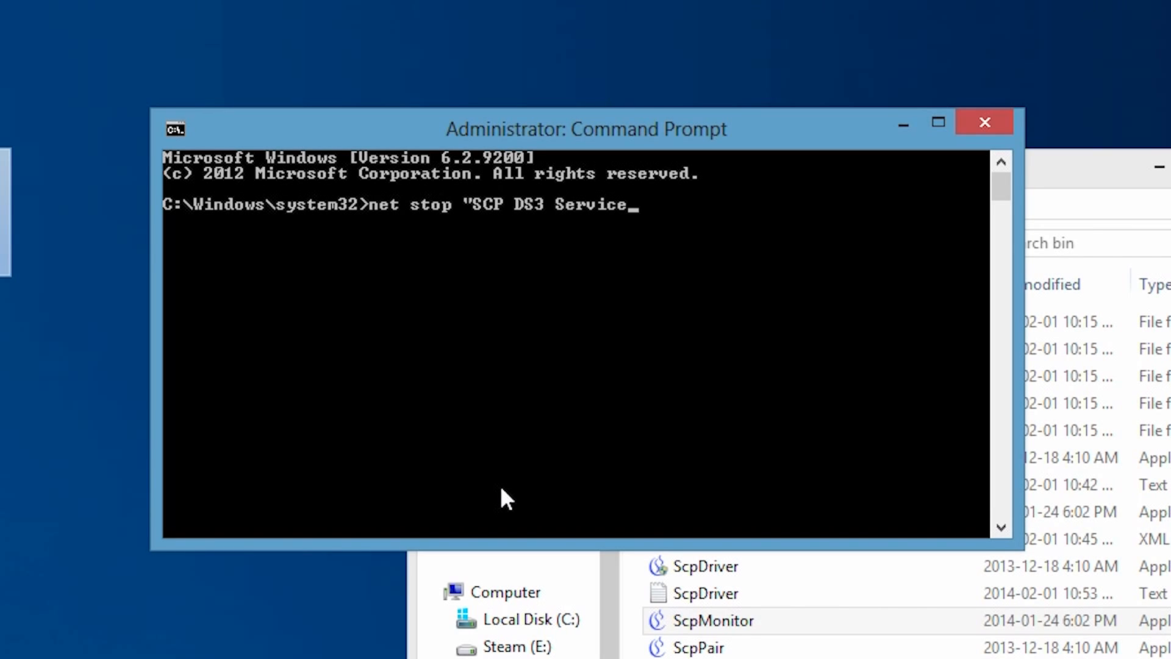
key("Return")
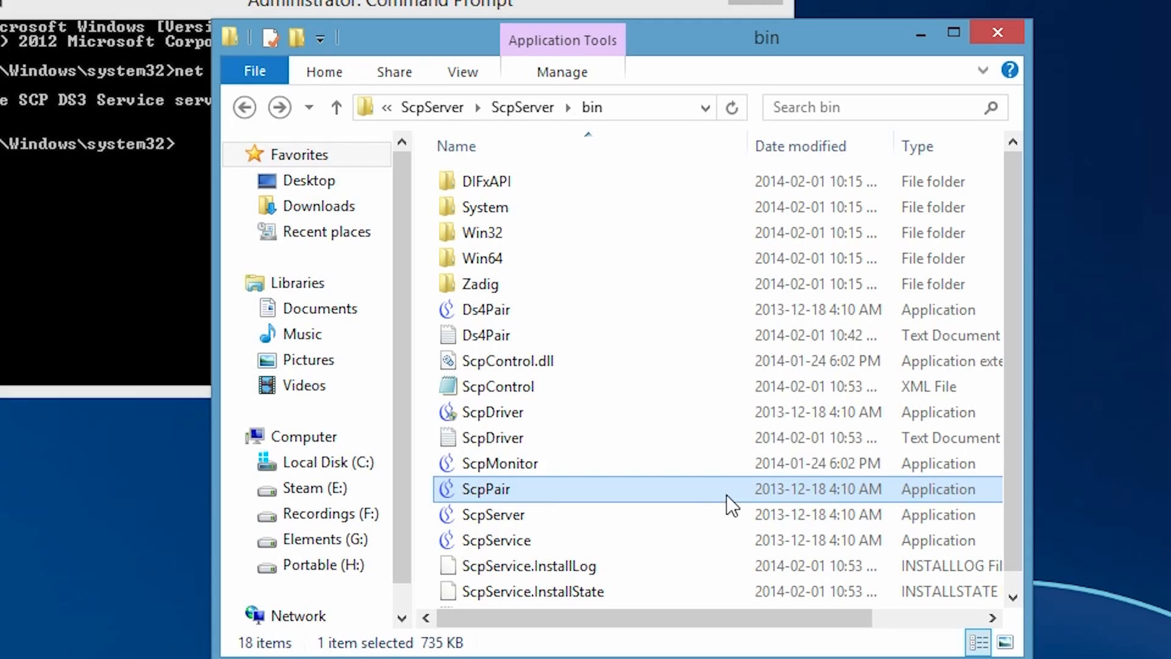
Step: Launch the Ds4Pair application from the bin folder, start pairing the DualShock 4 controller, and close the DS4 Pair Tool
left_click(471, 310)
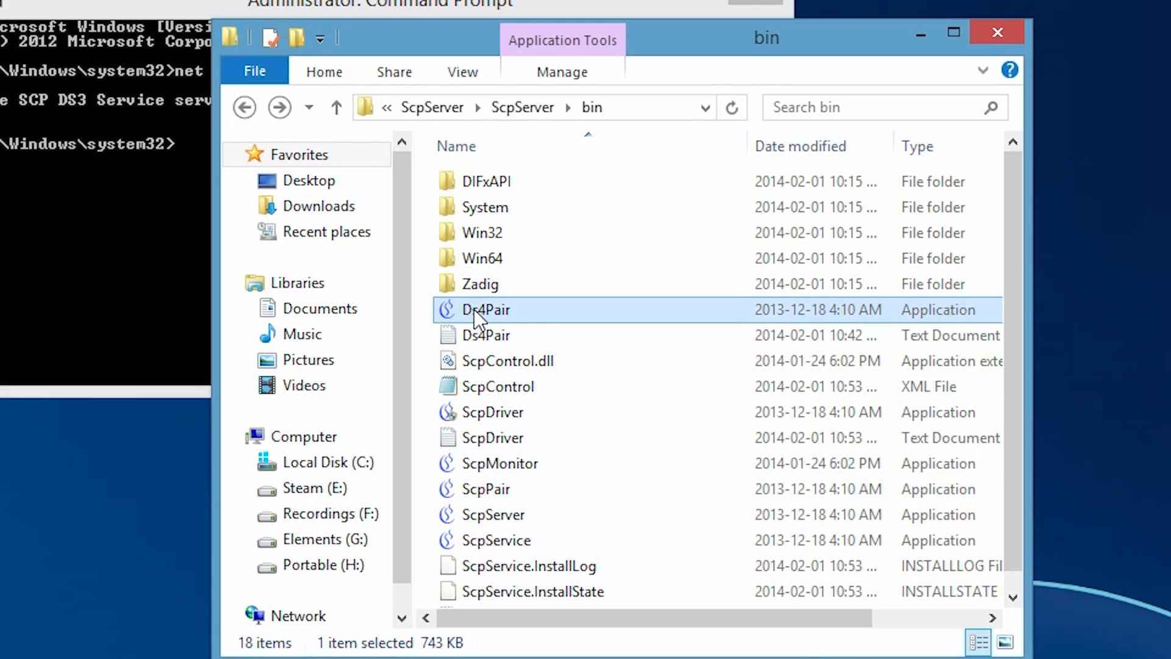
right_click(474, 310)
left_click(539, 380)
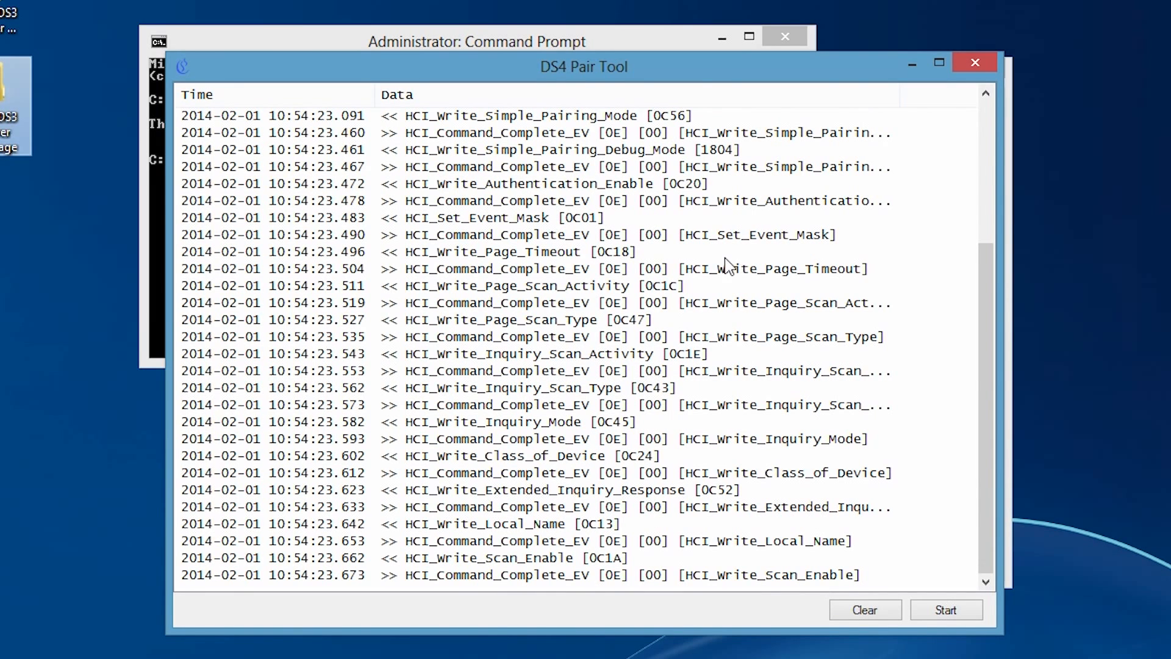
left_click(940, 610)
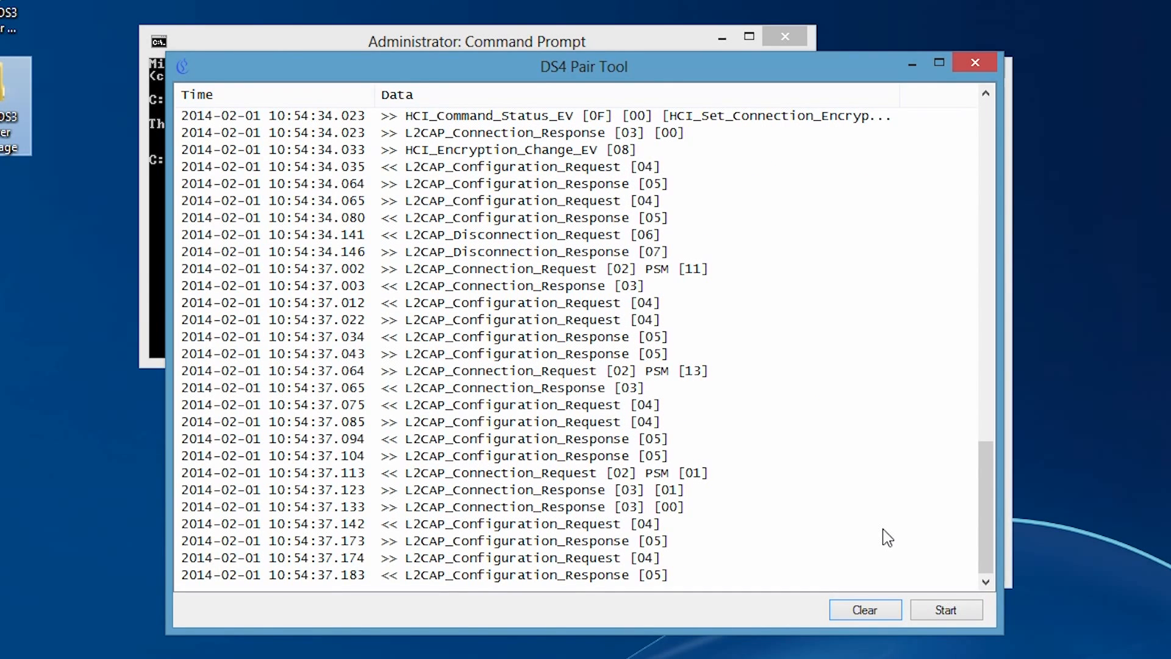
left_click(972, 62)
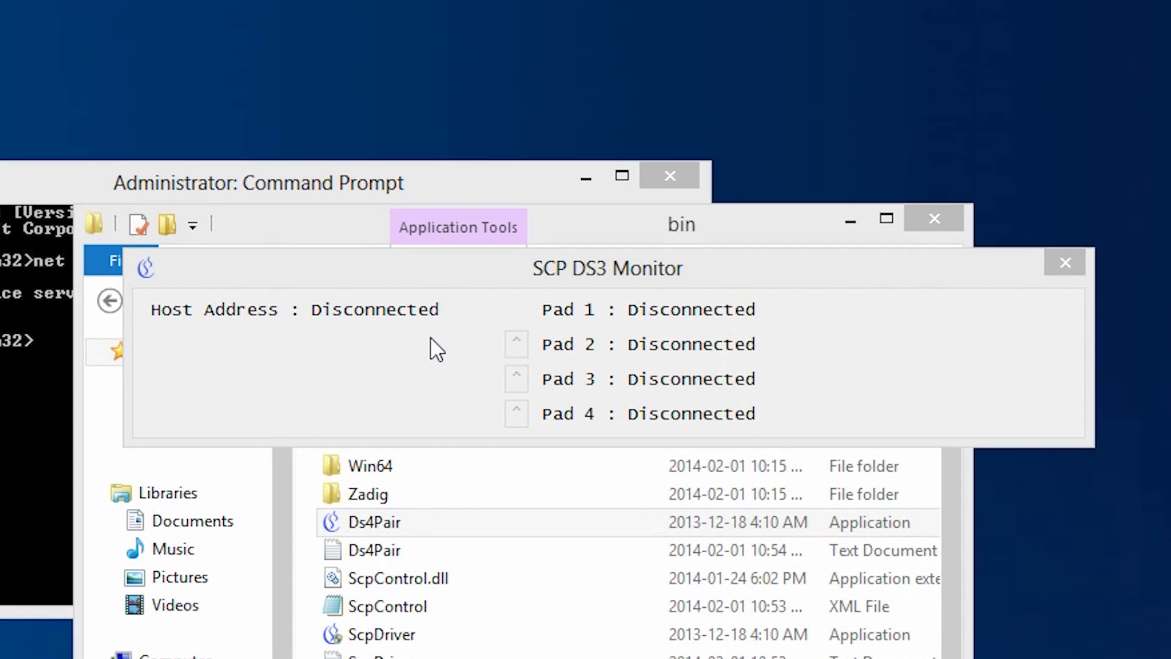
Step: Return to the elevated Command Prompt and restart the SCP service by running net start "SCP DS3 Service"
left_click(437, 349)
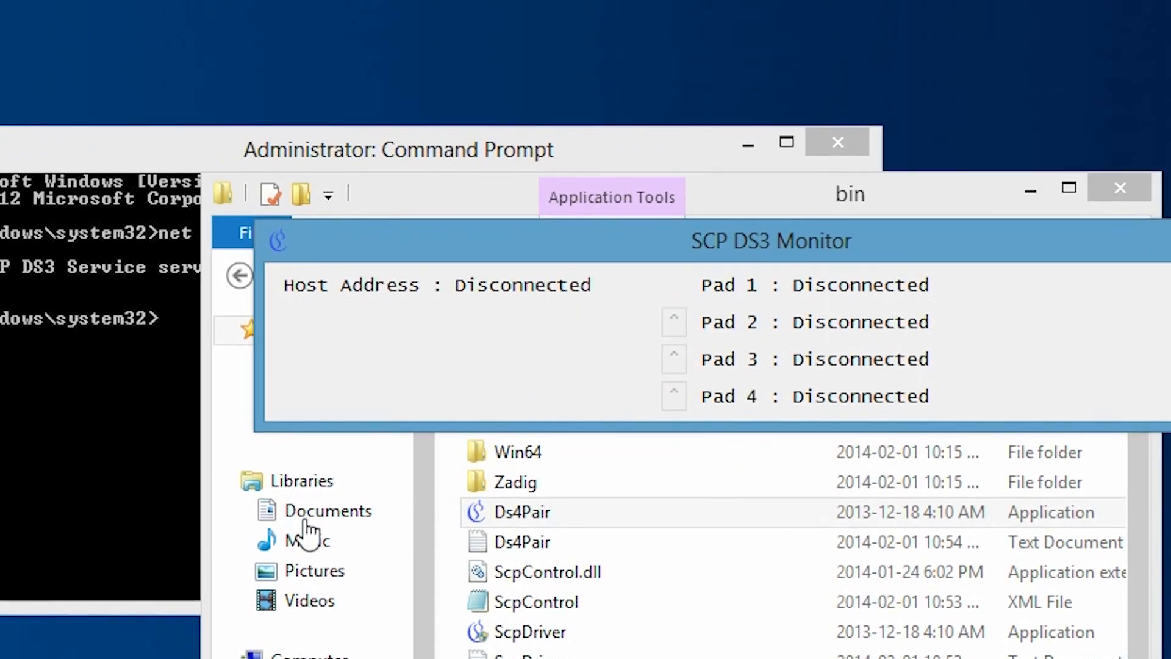
left_click(217, 434)
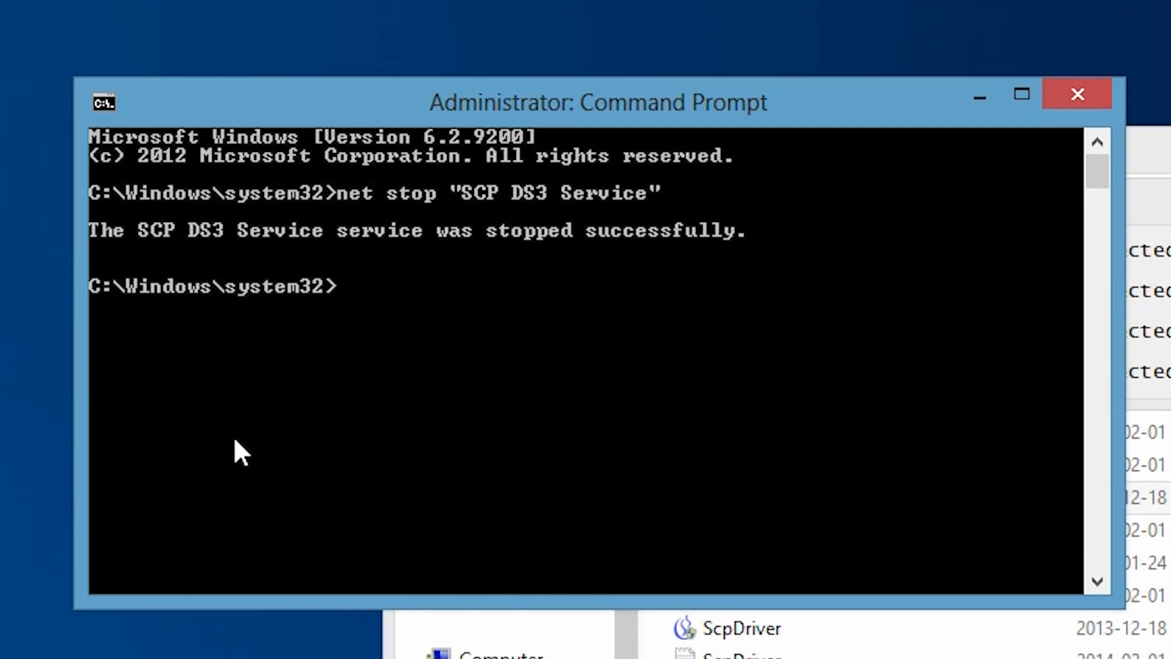
type("net start \"")
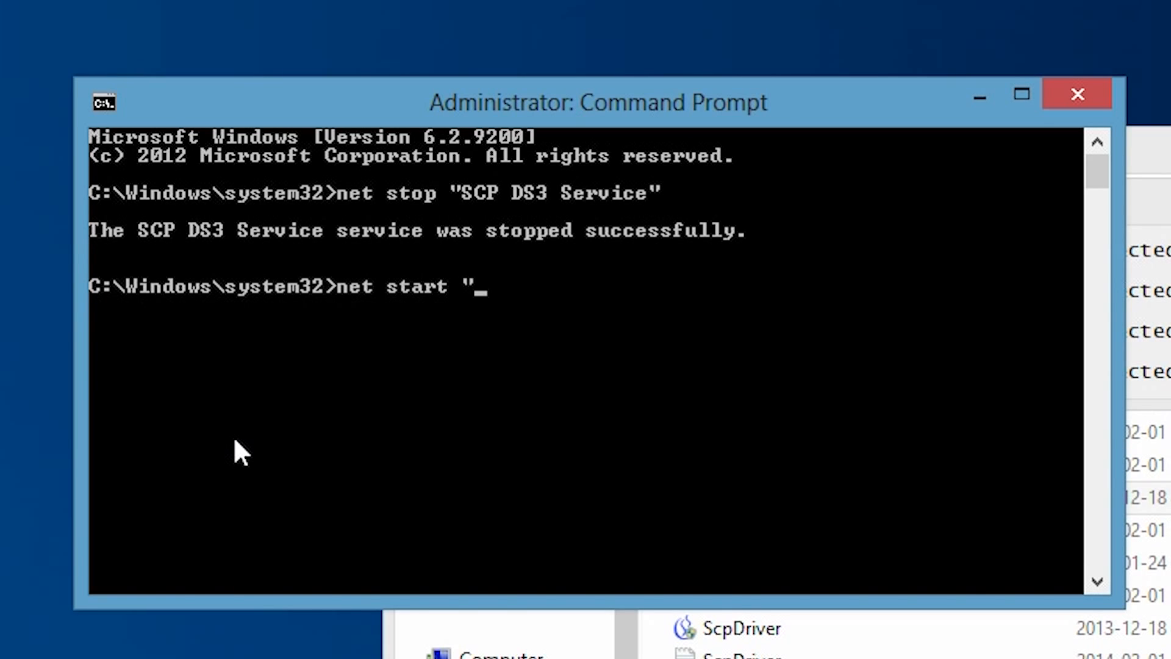
type("SCPD")
key("BackSpace")
type("DS3 ")
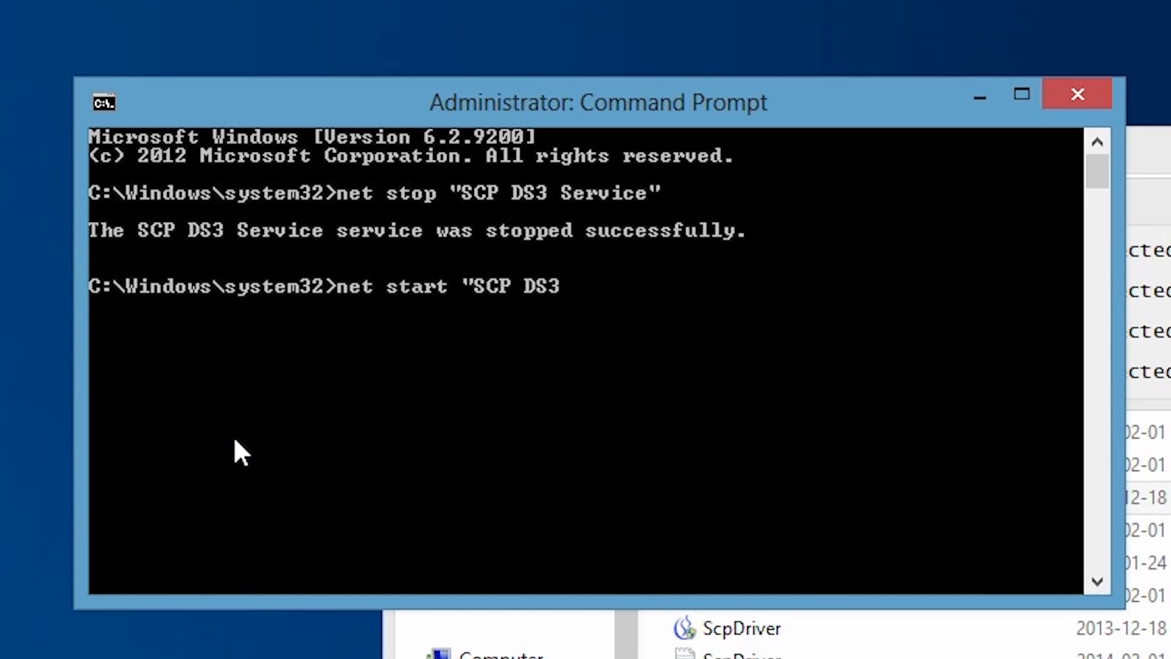
type("SE")
key("BackSpace")
type("ervice:")
key("BackSpace")
type("\"")
key("Return")
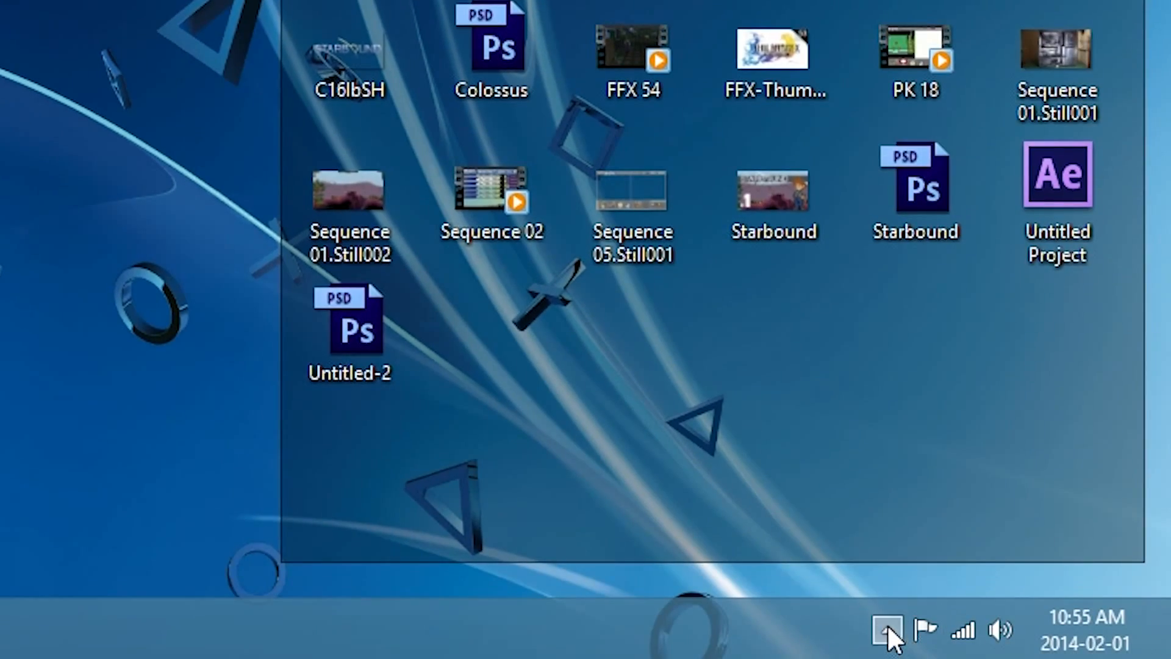
Step: Open the SCP monitor's Service Configuration, set the DS4 light bar brightness to Disabled, and accept the settings
left_click(888, 629)
right_click(835, 470)
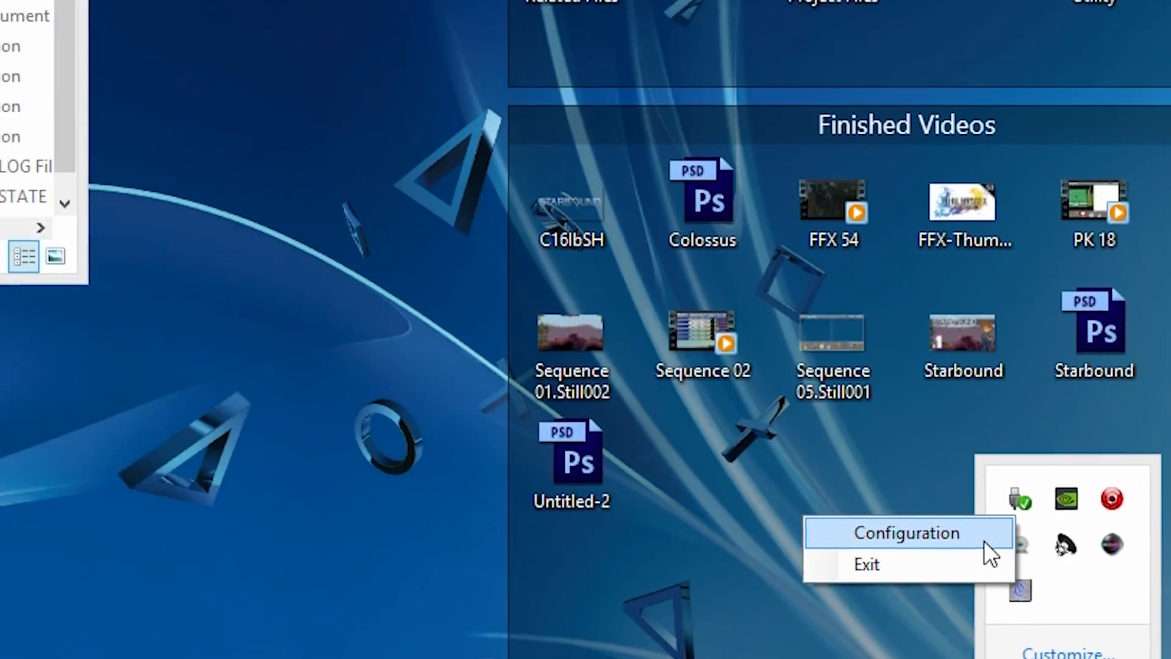
left_click(711, 409)
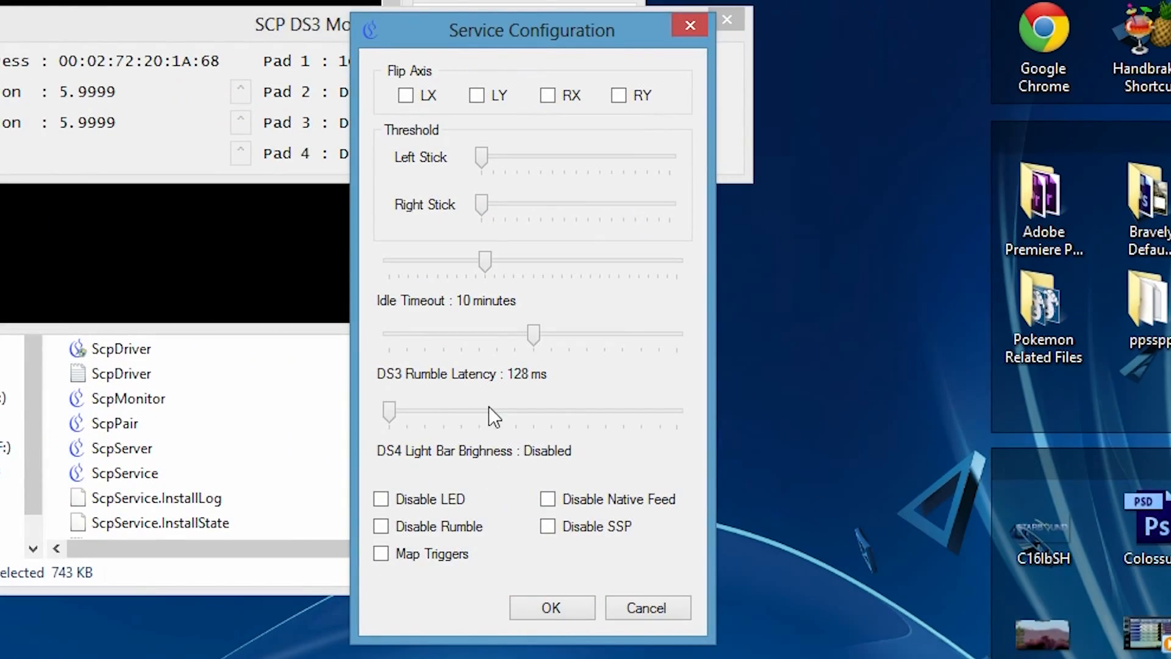
left_click_drag(394, 413, 284, 448)
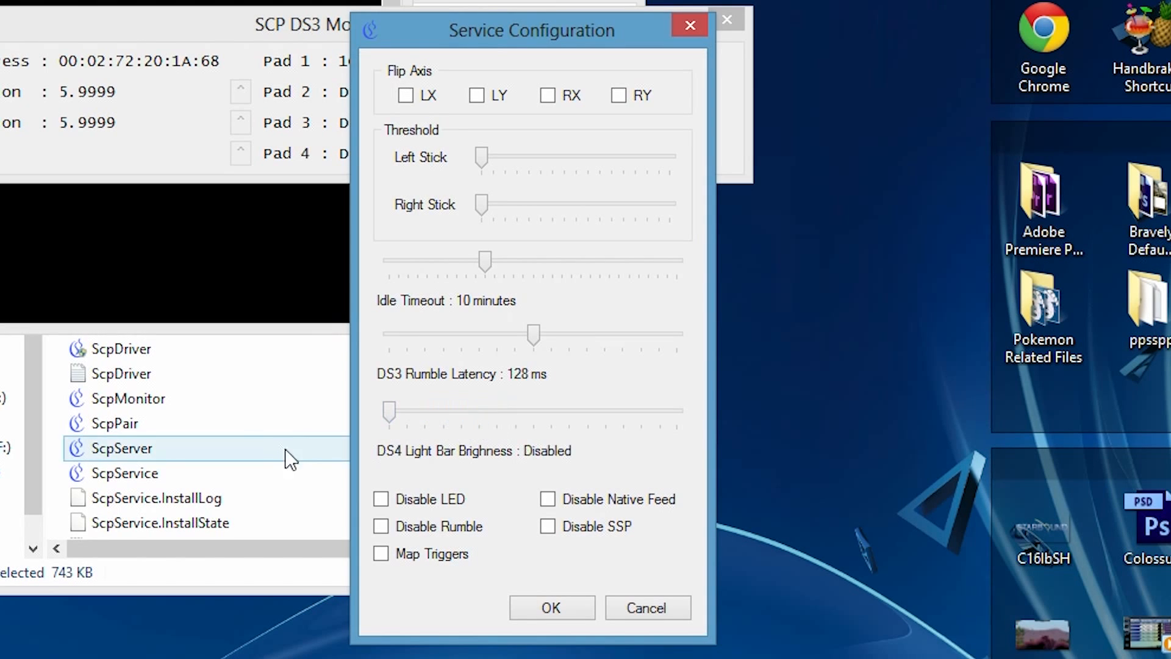
left_click(552, 602)
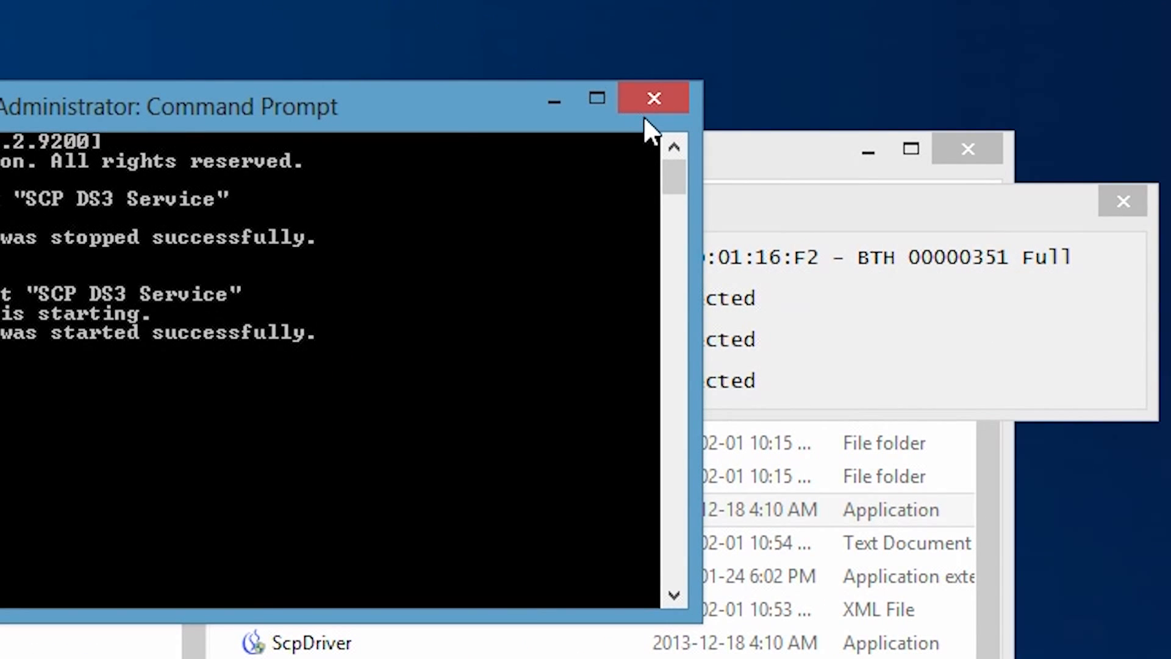
Step: Close the Command Prompt and the bin folder window, leaving the SCP DS3 Monitor open
left_click(647, 104)
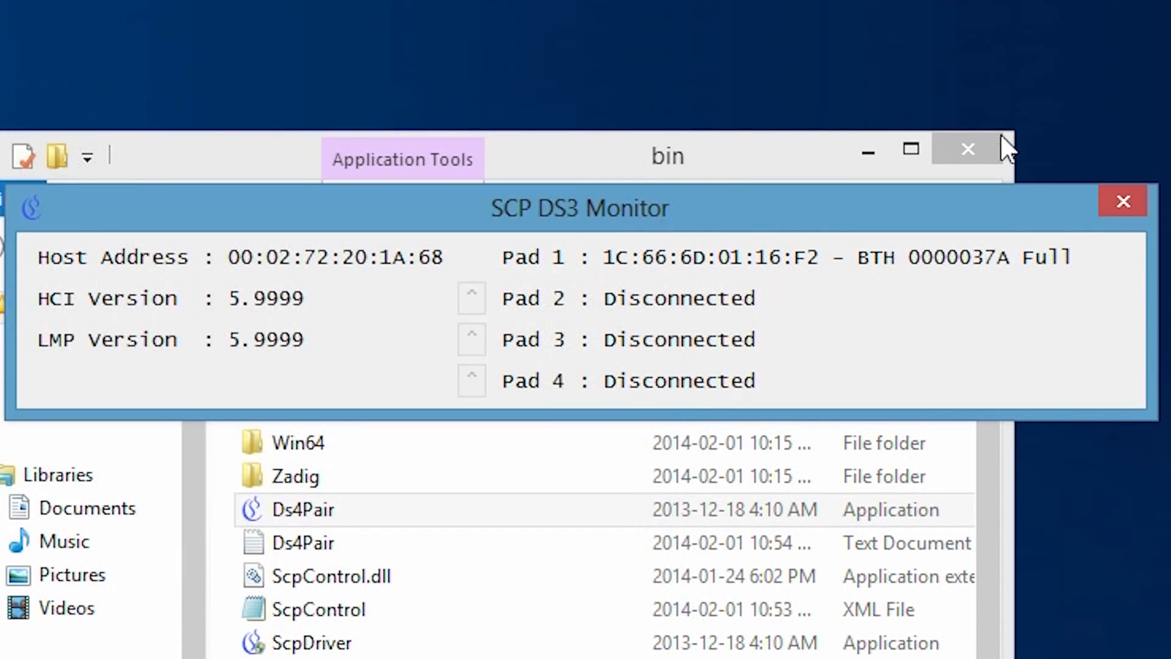
left_click(968, 149)
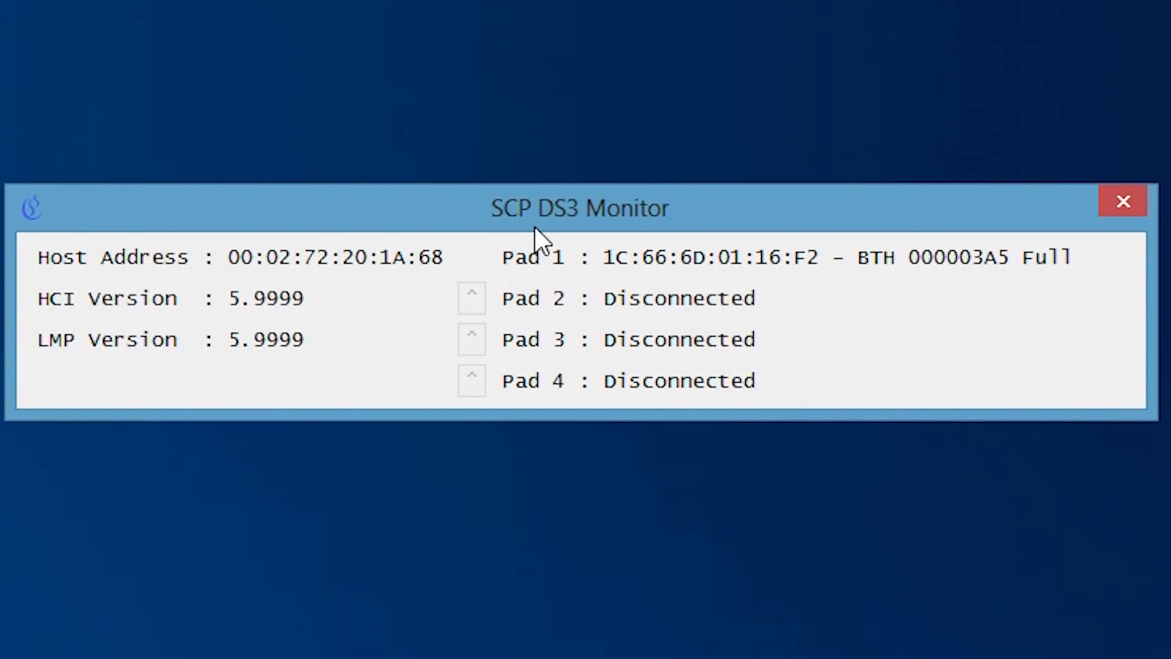